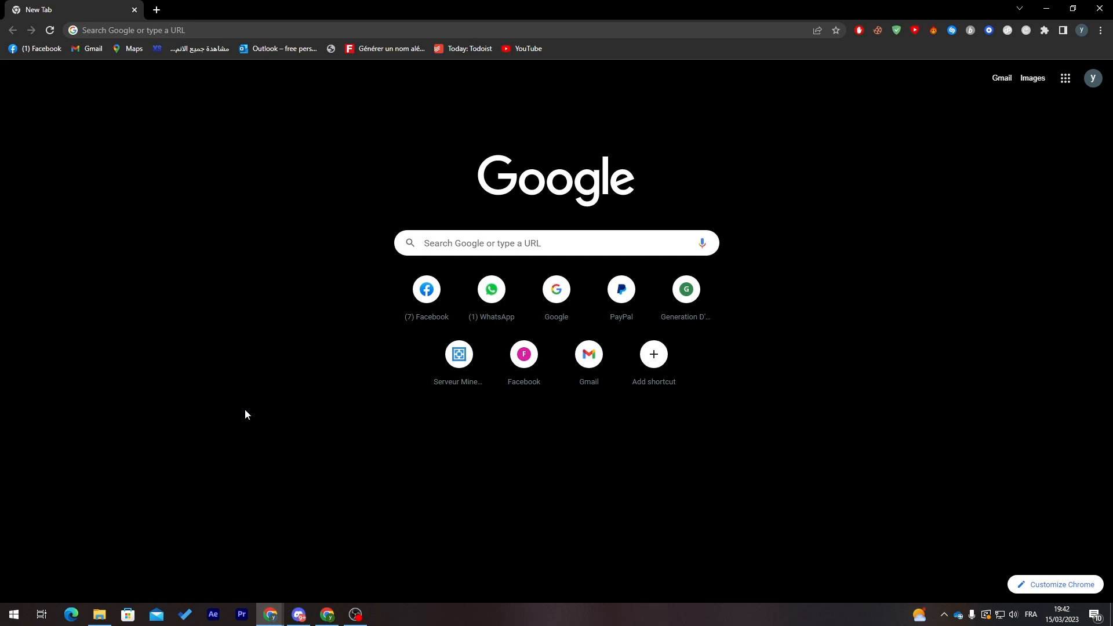
{"action": "left_click", "coordinate": [224, 28]}
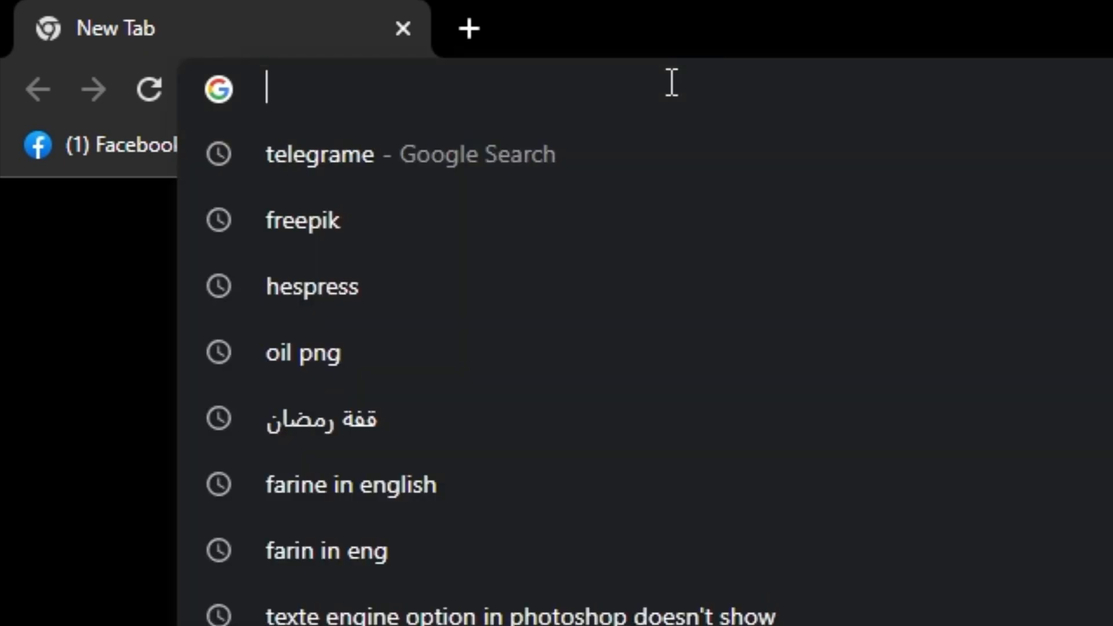
{"action": "type", "text": "ww"}
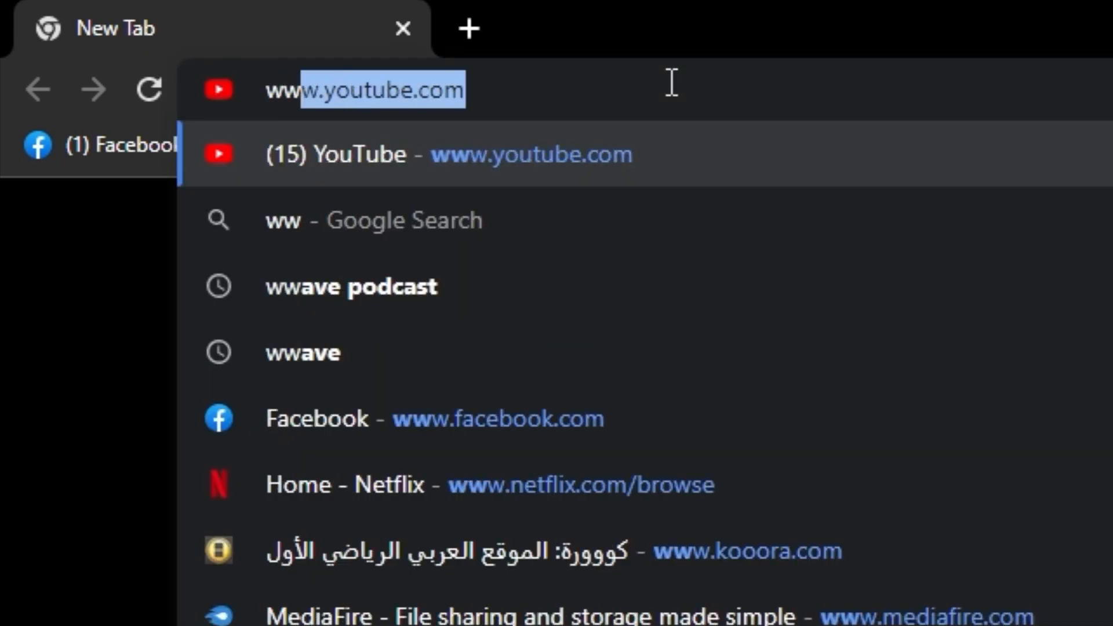
{"action": "type", "text": "w.s"}
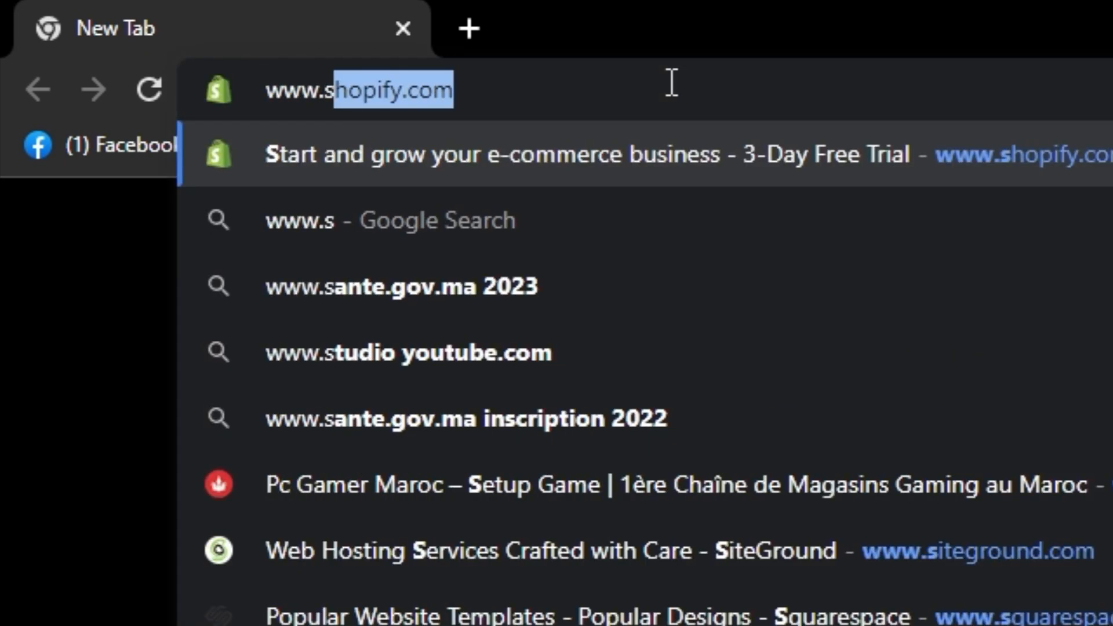
{"action": "key", "text": "Return"}
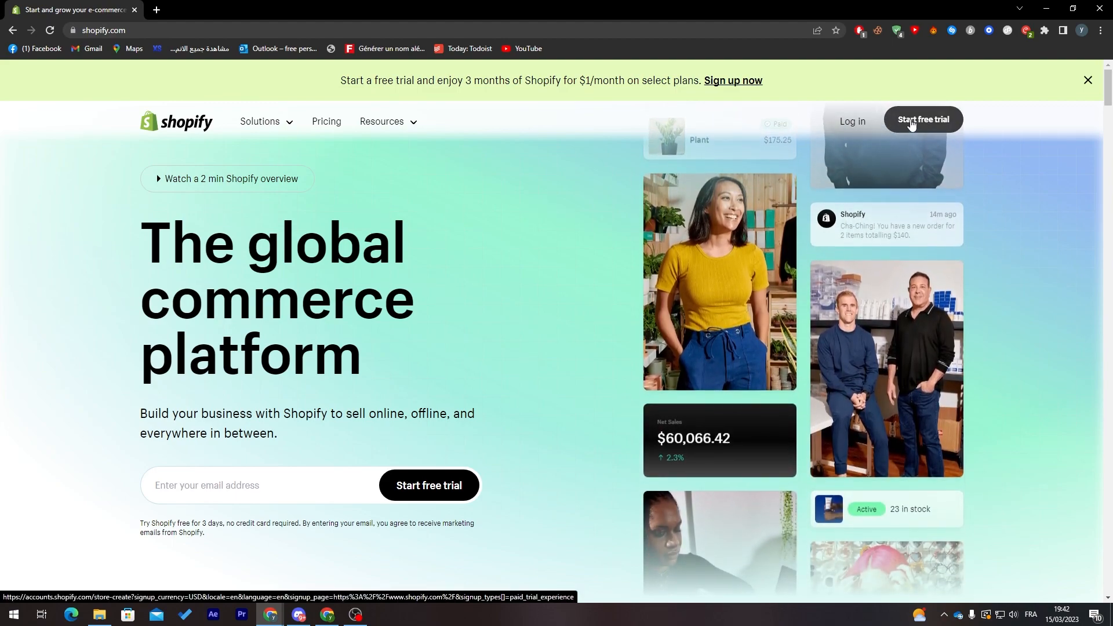
{"action": "left_click", "coordinate": [911, 124]}
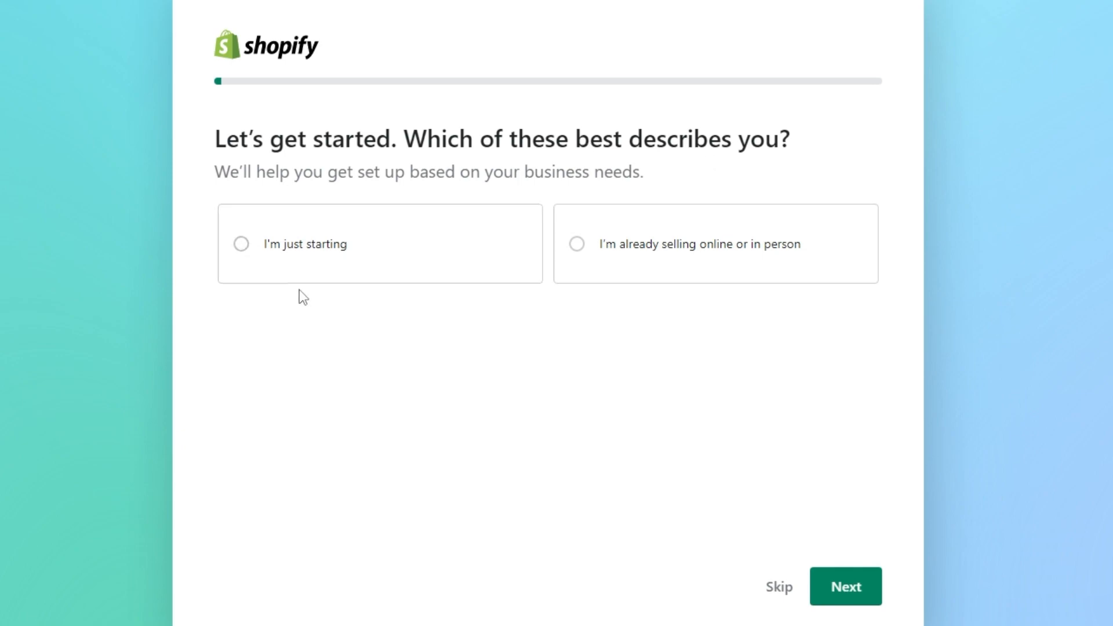
Answer the setup questions with "I'm just starting", an online store, and "Products I buy or make myself"
{"action": "left_click", "coordinate": [273, 253]}
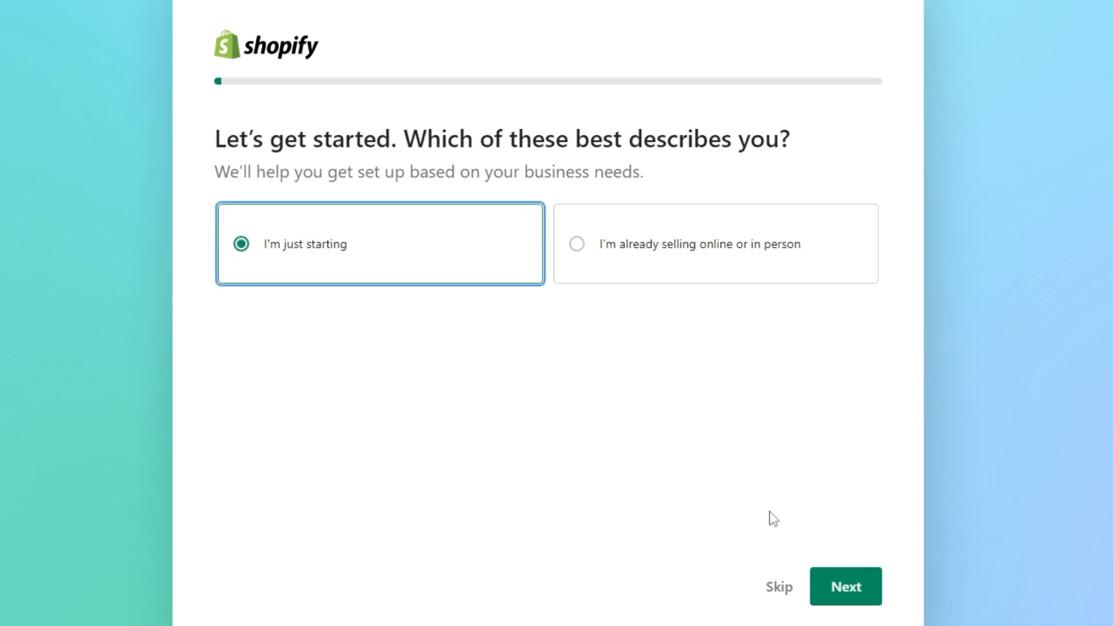
{"action": "left_click", "coordinate": [846, 582]}
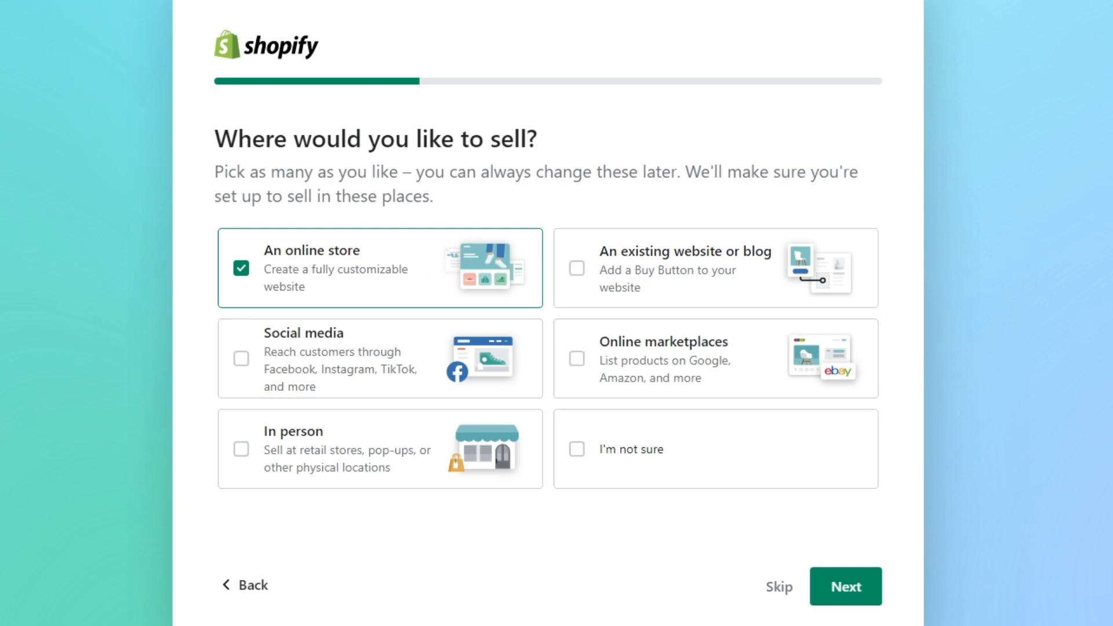
{"action": "left_click", "coordinate": [871, 600]}
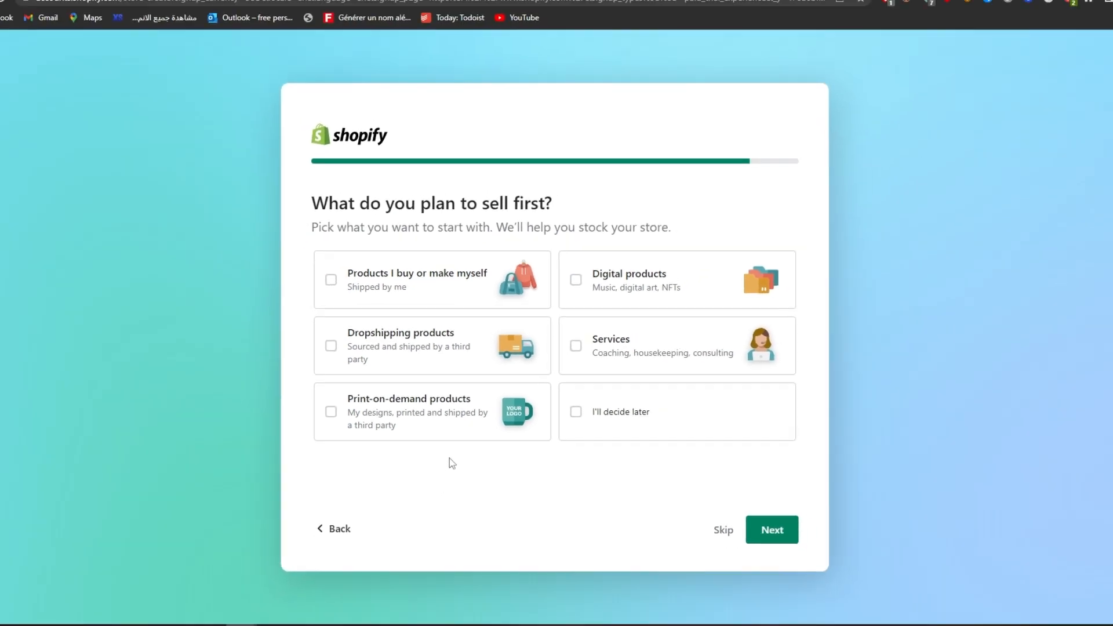
{"action": "left_click", "coordinate": [403, 269]}
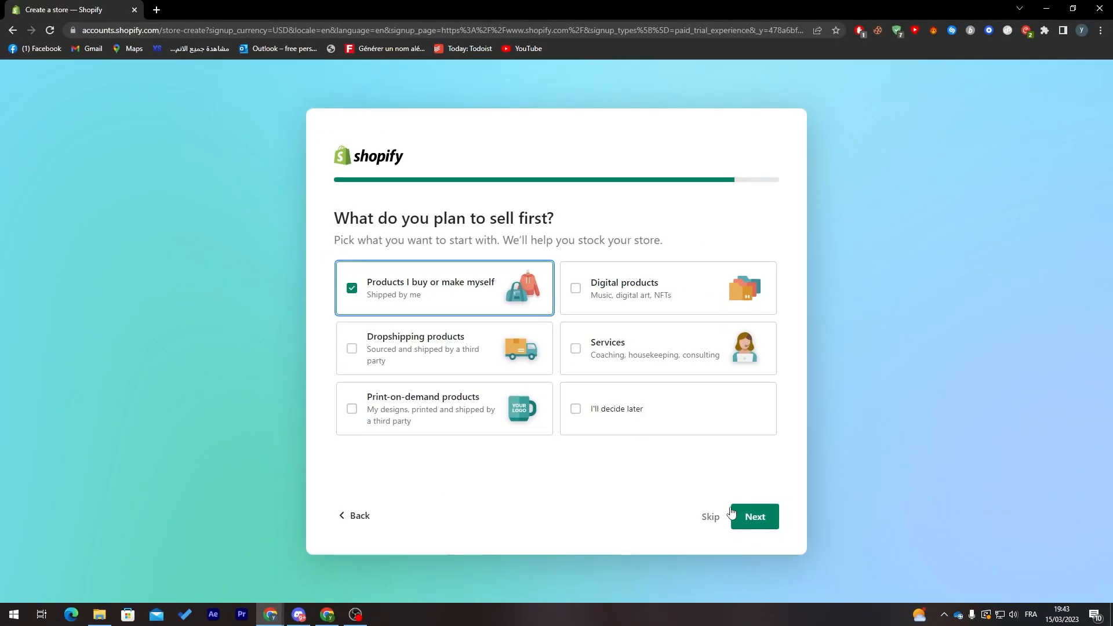
{"action": "left_click", "coordinate": [750, 517]}
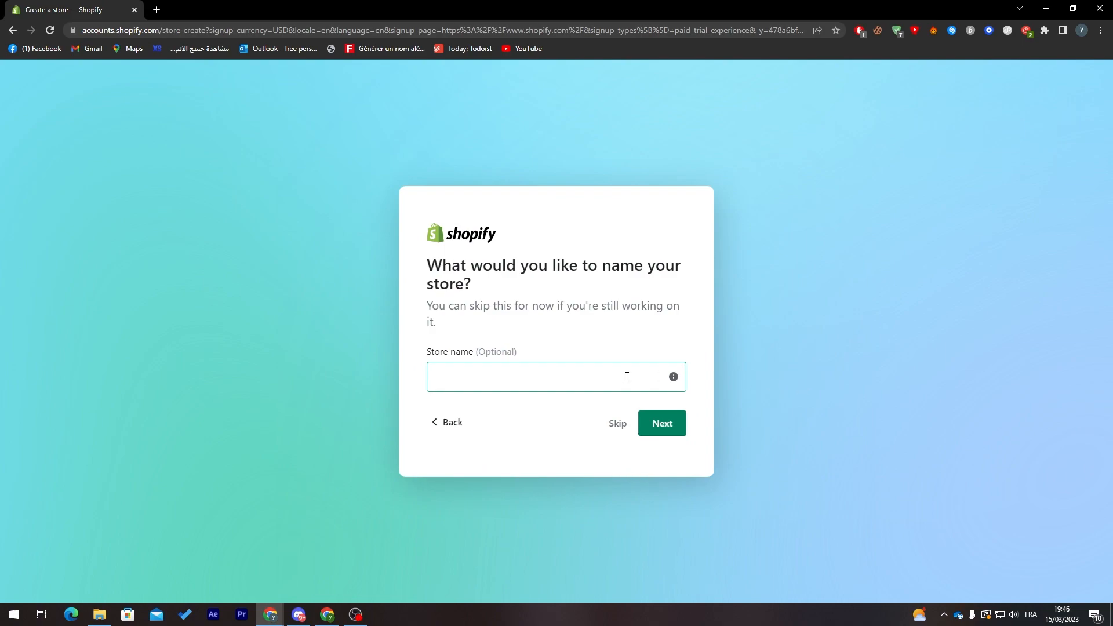
Name the new store "Tutoria store"
{"action": "left_click", "coordinate": [473, 380]}
{"action": "type", "text": "Tu"}
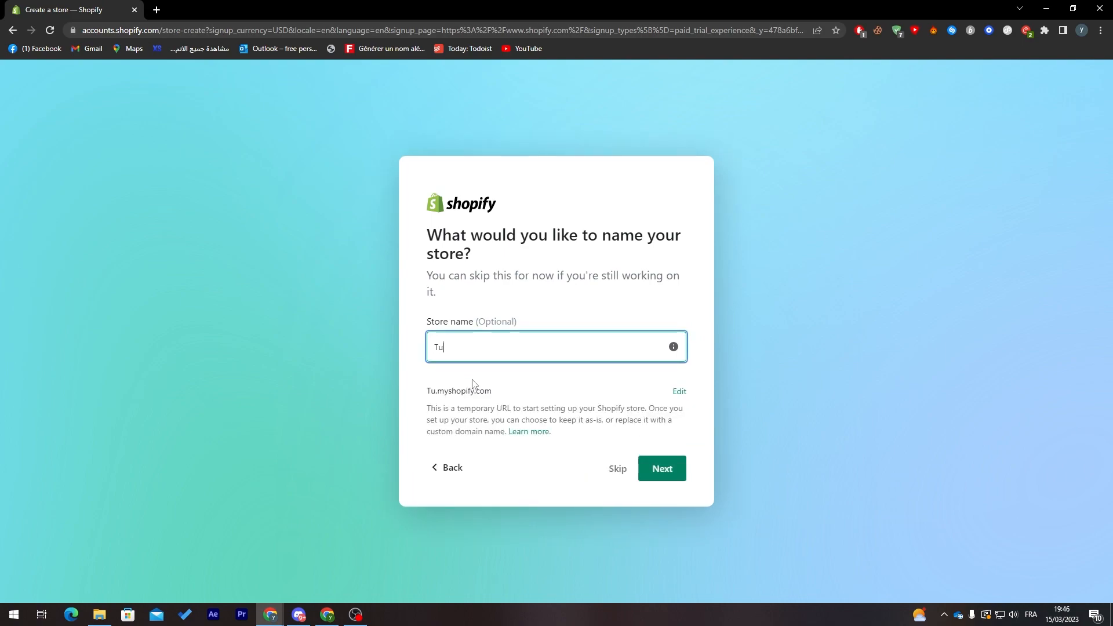
{"action": "type", "text": "toria store"}
Change the store's temporary web address to tutoriastore.myshopify.com and continue to the business location question
{"action": "left_click", "coordinate": [678, 391]}
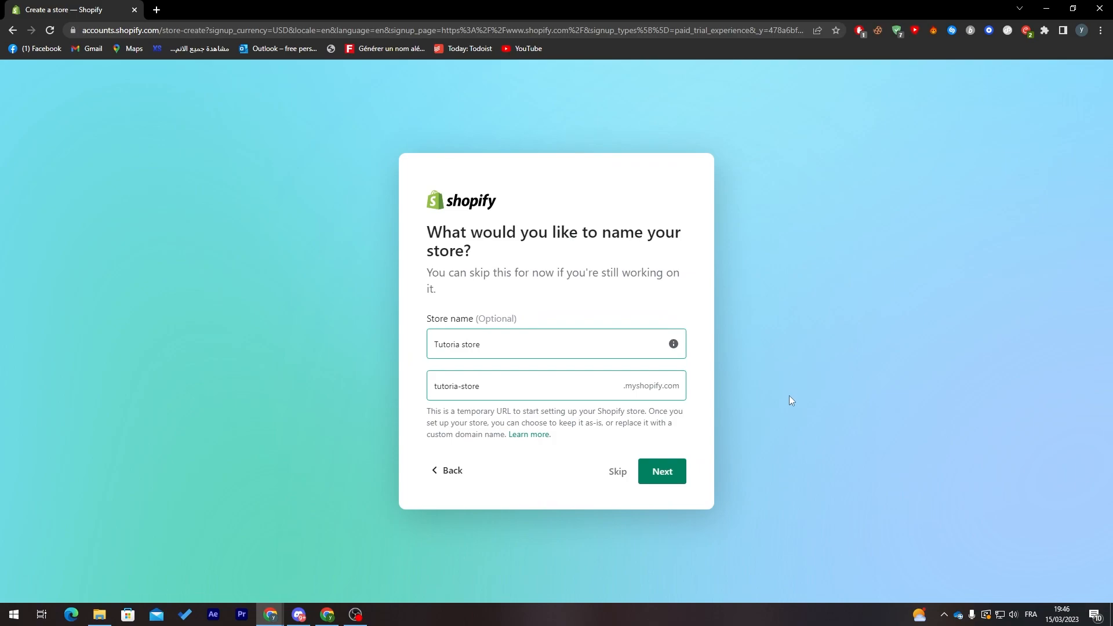
{"action": "left_click", "coordinate": [512, 387]}
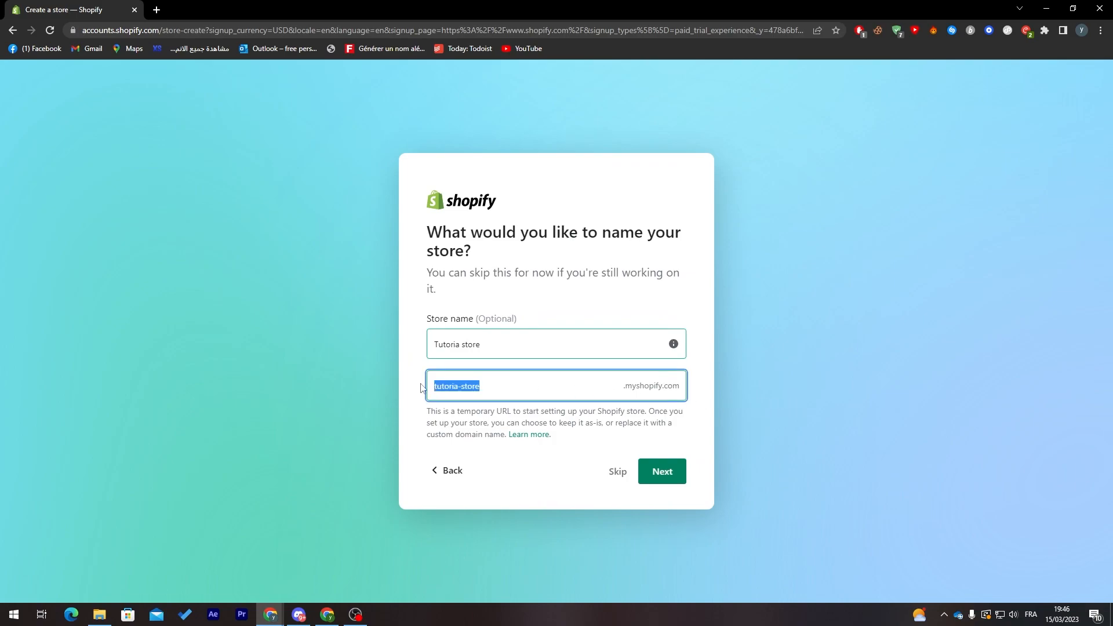
{"action": "left_click", "coordinate": [460, 387]}
{"action": "key", "text": "BackSpace"}
{"action": "left_click", "coordinate": [640, 412]}
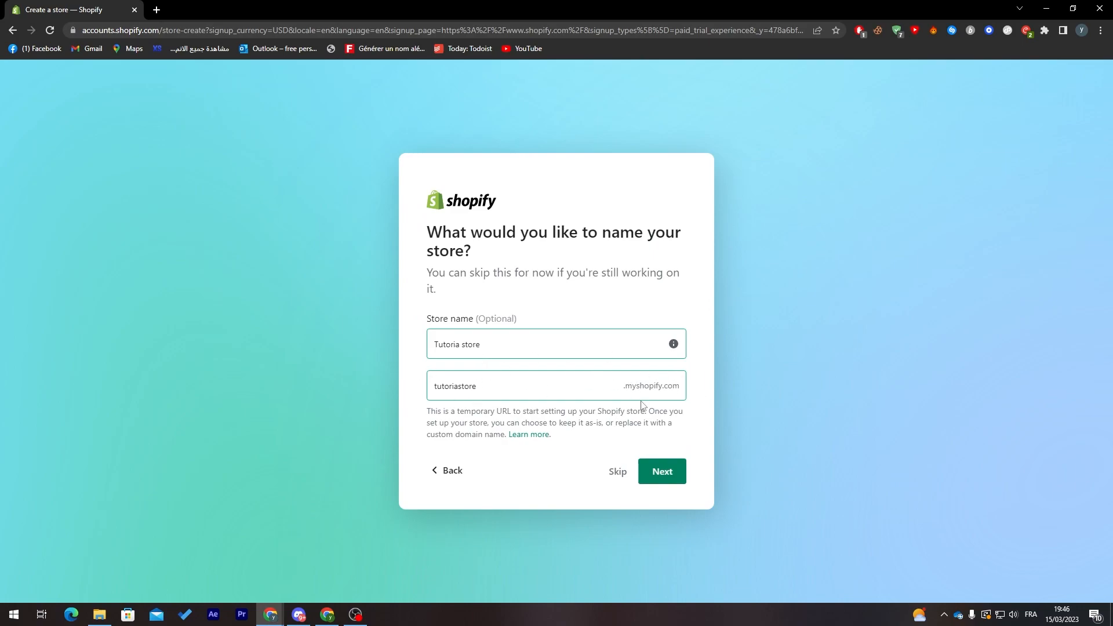
{"action": "left_click", "coordinate": [669, 476]}
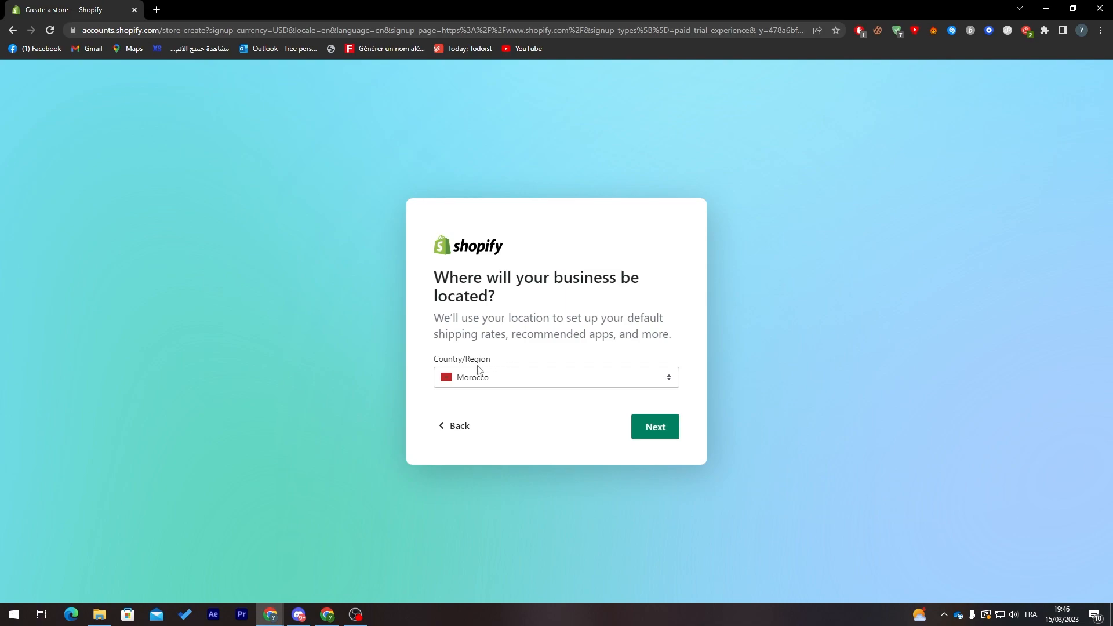
Accept Morocco as the business location and choose to create the Shopify ID with an email address
{"action": "left_click", "coordinate": [663, 428]}
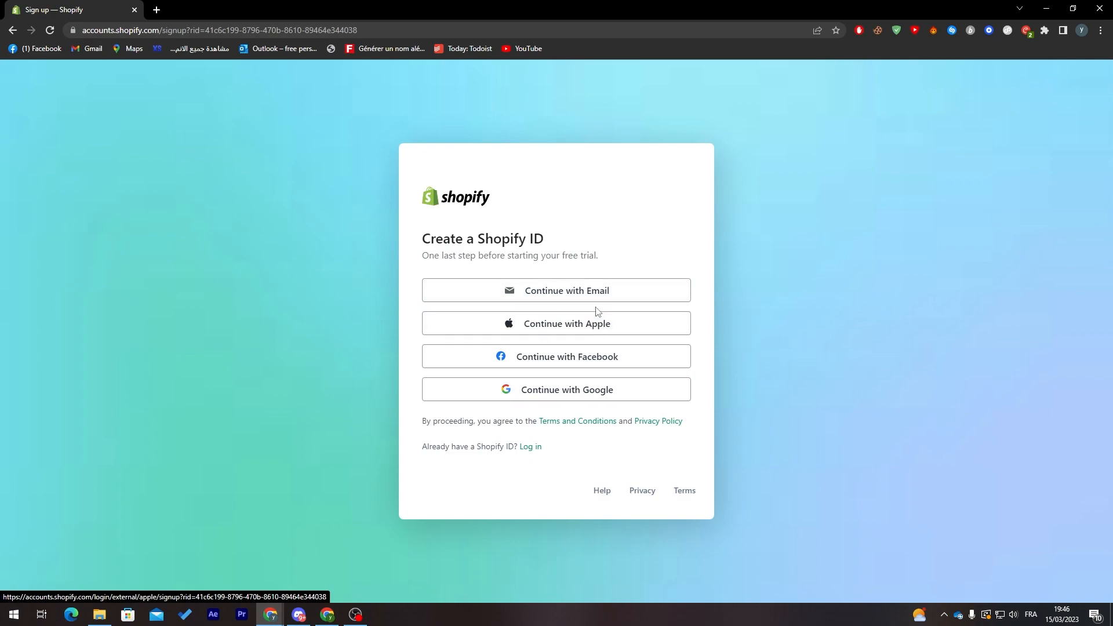
{"action": "left_click", "coordinate": [555, 296]}
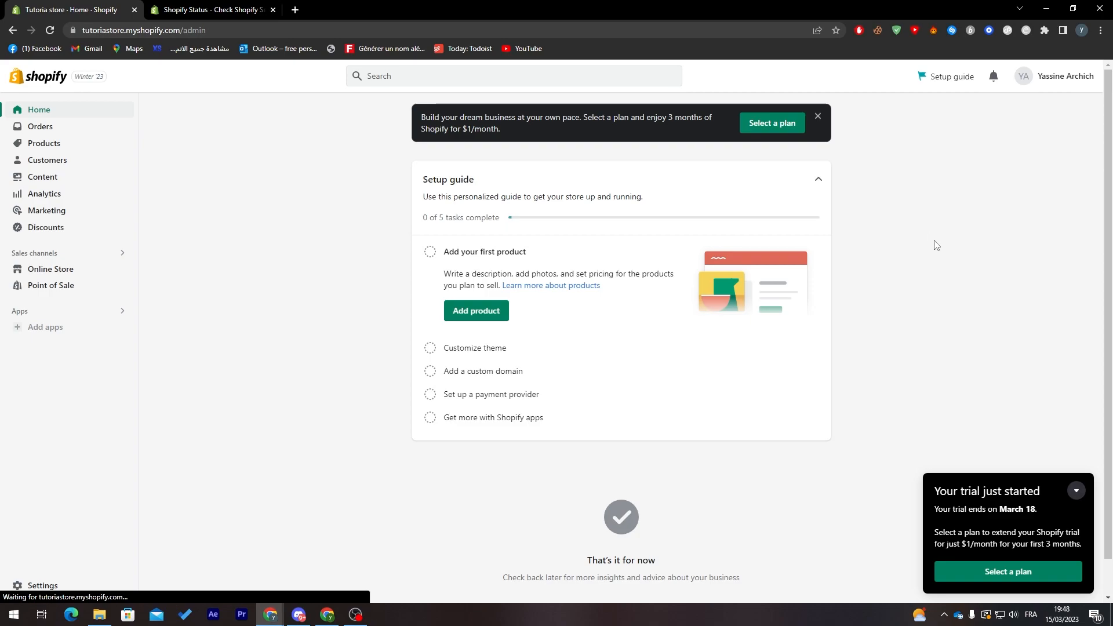
Add a first product titled "Iphone" with the description "a cool mobile phone"
{"action": "left_click", "coordinate": [492, 319]}
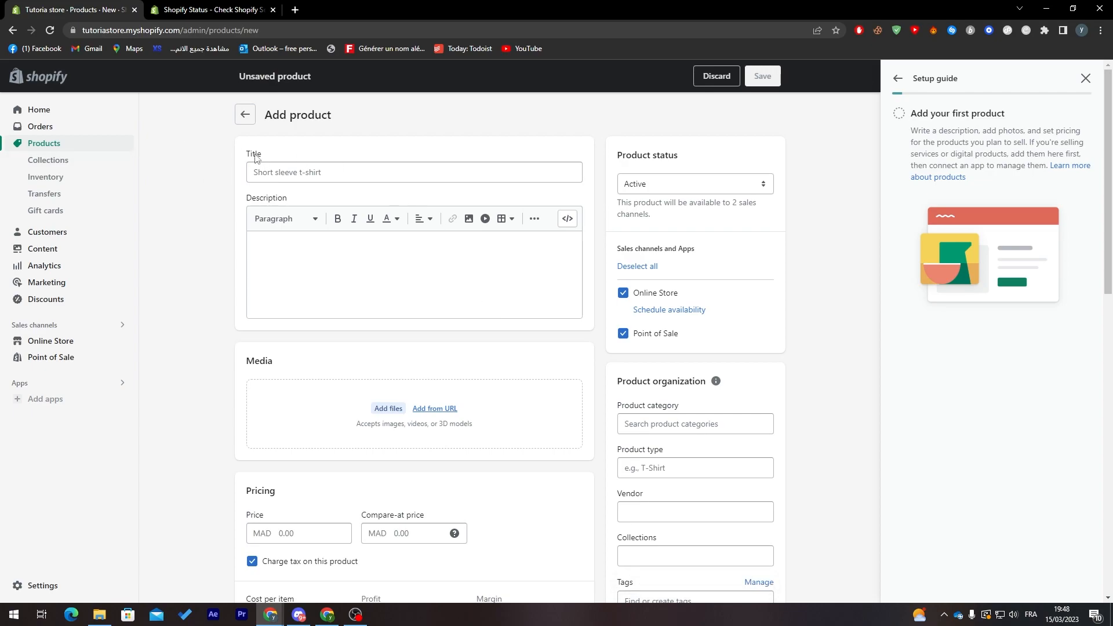
{"action": "left_click", "coordinate": [320, 172]}
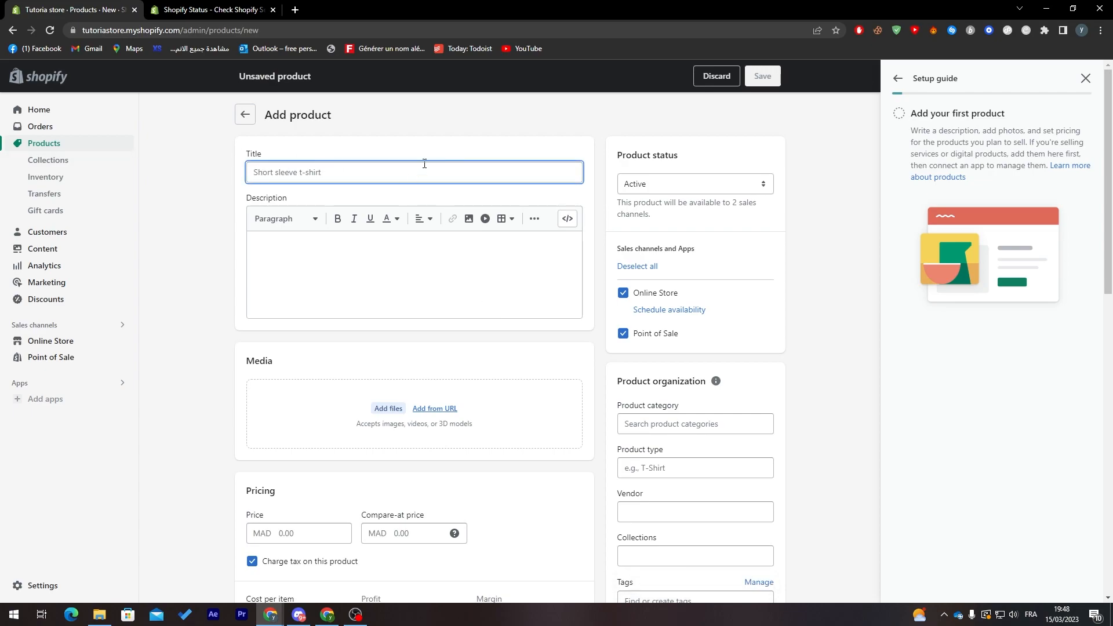
{"action": "type", "text": "Iphone"}
{"action": "left_click", "coordinate": [380, 245]}
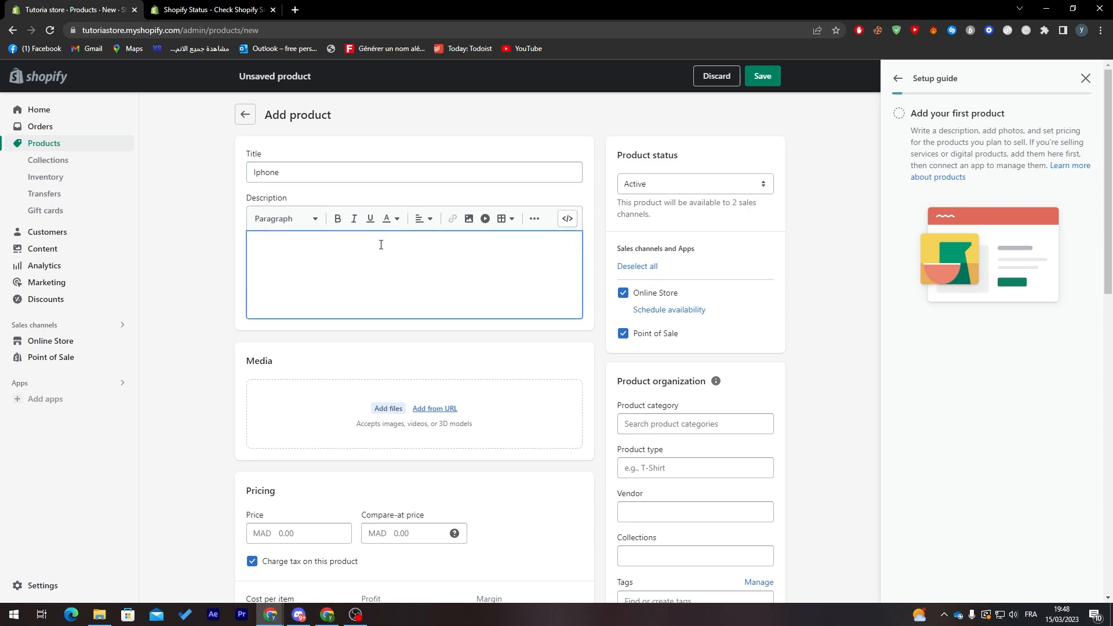
{"action": "type", "text": "Am"}
{"action": "type", "text": "a cool mobi"}
{"action": "type", "text": "le pohn"}
{"action": "key", "text": "BackSpace"}
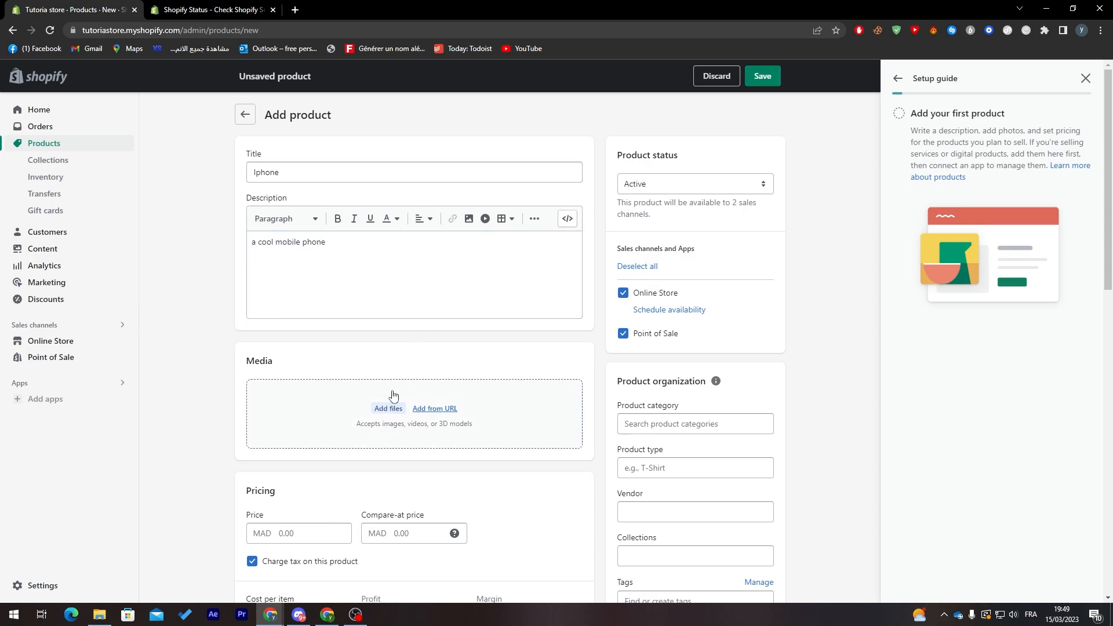
Upload the phone picture from the computer as the product's media
{"action": "left_click", "coordinate": [386, 409]}
{"action": "left_click_drag", "start_coordinate": [547, 84], "coordinate": [549, 120]}
{"action": "double_click", "coordinate": [151, 239]}
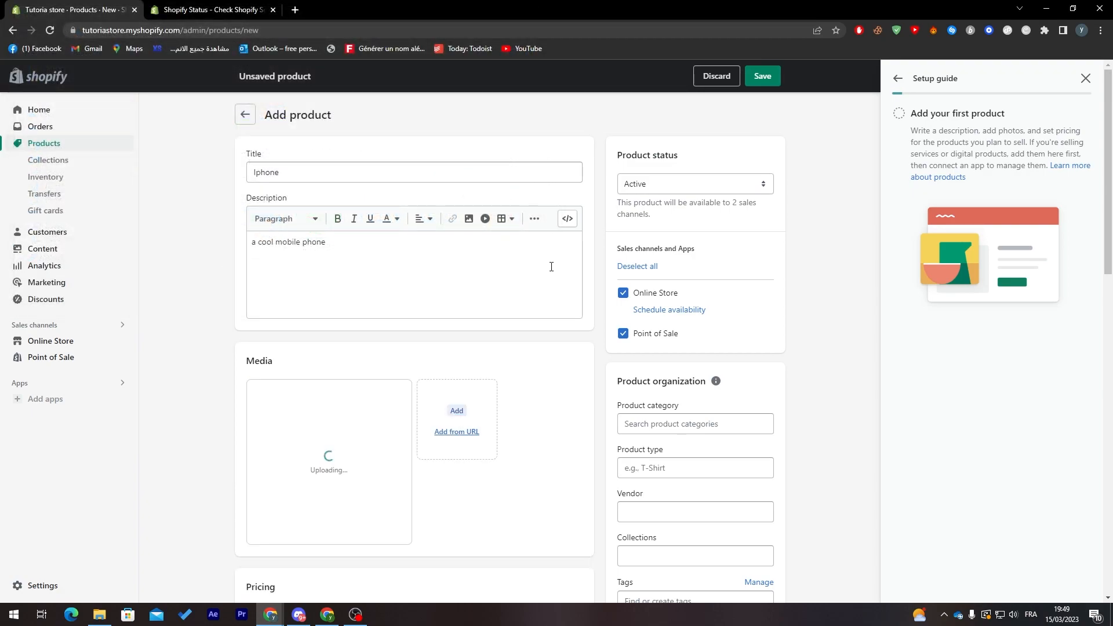
Set the product category to Electronics and the product type to "phone"
{"action": "scroll", "coordinate": [717, 209], "scroll_direction": "down", "scroll_amount": 3}
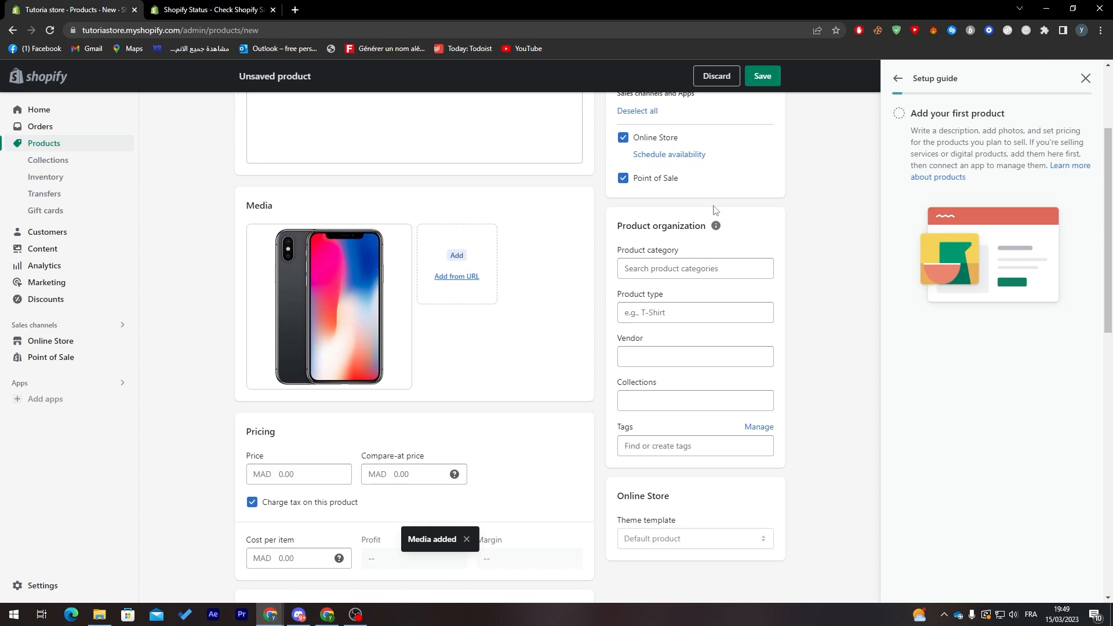
{"action": "left_click", "coordinate": [681, 272]}
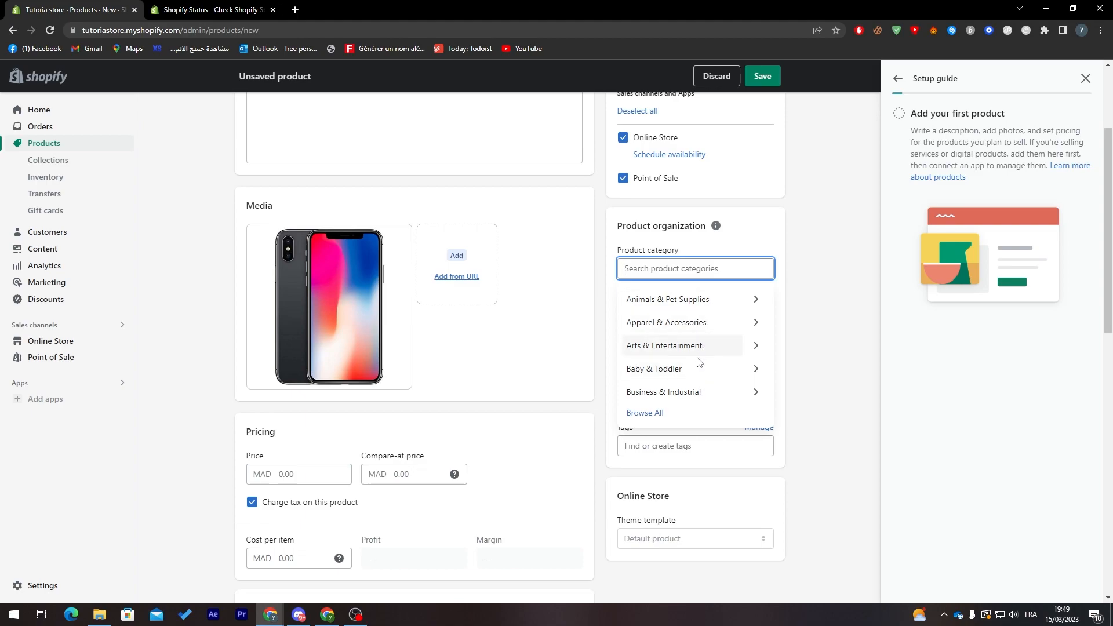
{"action": "left_click", "coordinate": [661, 413]}
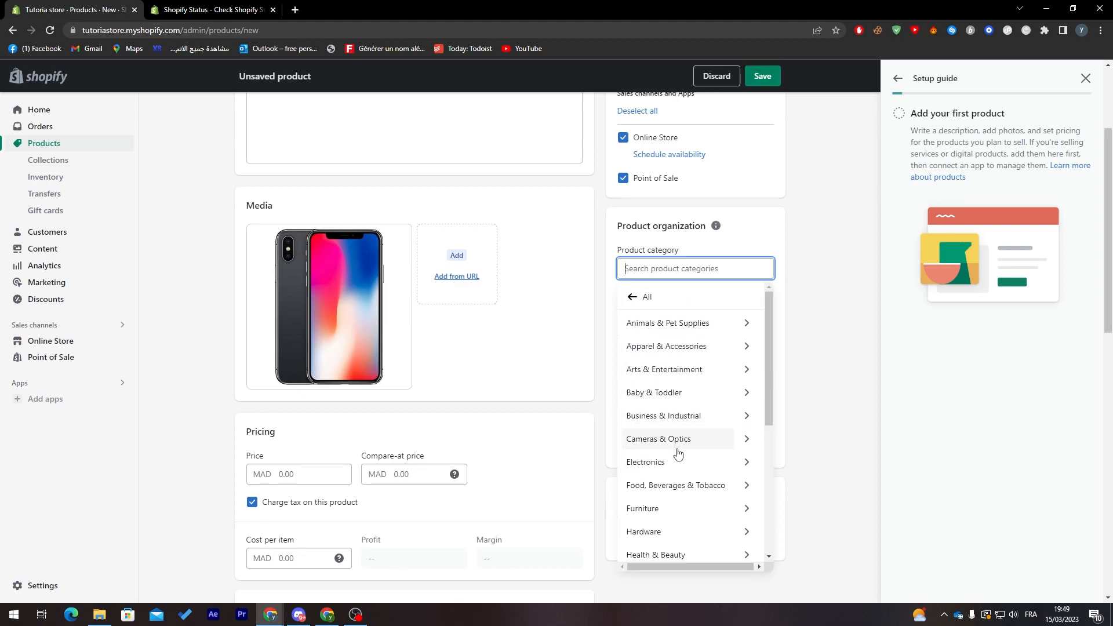
{"action": "left_click", "coordinate": [718, 468]}
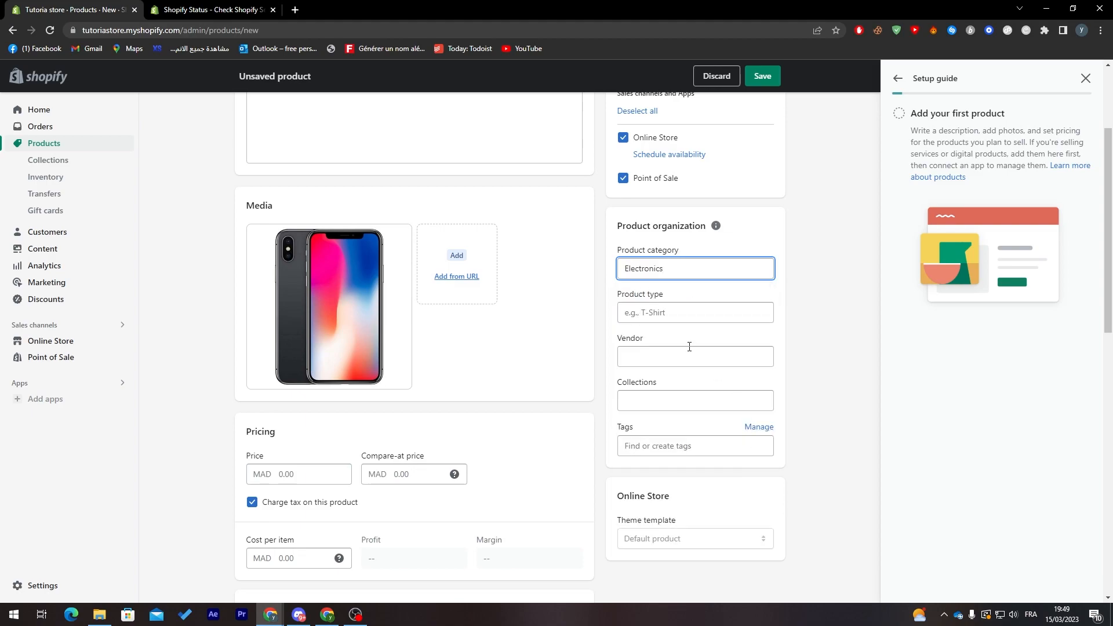
{"action": "left_click", "coordinate": [636, 315]}
{"action": "type", "text": "phone"}
{"action": "left_click", "coordinate": [812, 338]}
Set the product price to MAD 7,000.00 and turn off charging tax on it
{"action": "scroll", "coordinate": [790, 267], "scroll_direction": "down", "scroll_amount": 3}
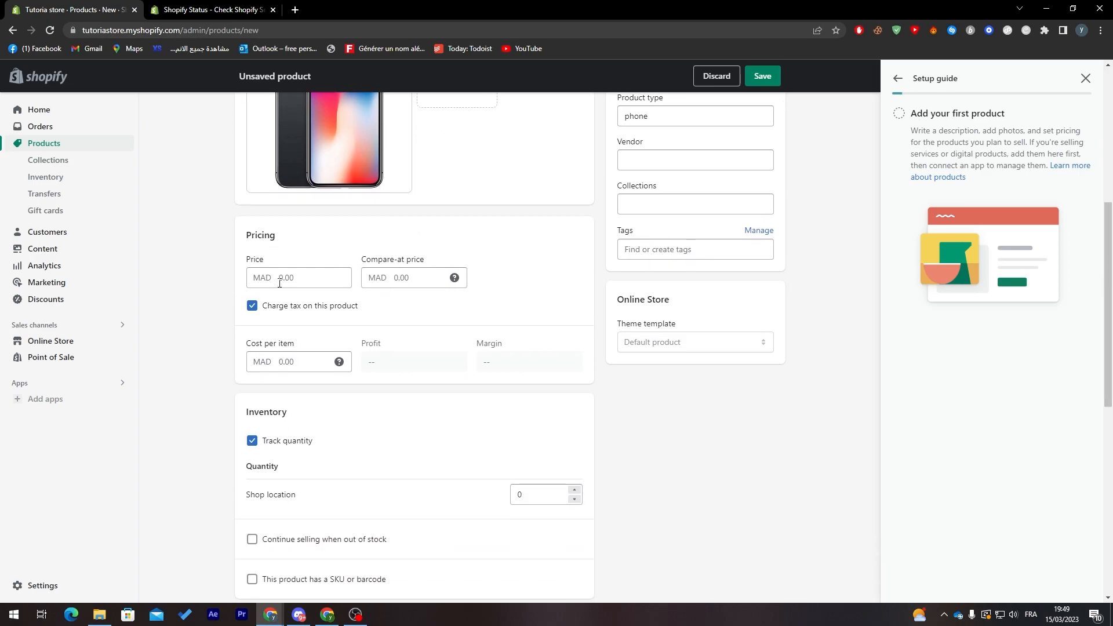
{"action": "left_click", "coordinate": [287, 280]}
{"action": "type", "text": "7000"}
{"action": "left_click", "coordinate": [429, 302]}
{"action": "scroll", "coordinate": [1096, 325], "scroll_direction": "down", "scroll_amount": 3}
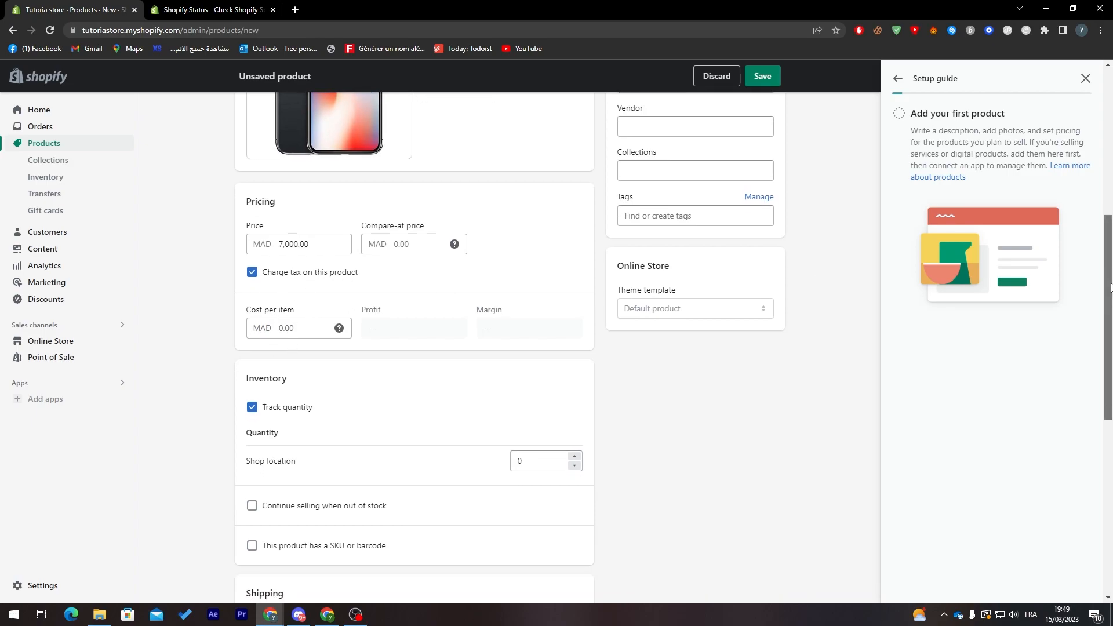
{"action": "left_click", "coordinate": [252, 166]}
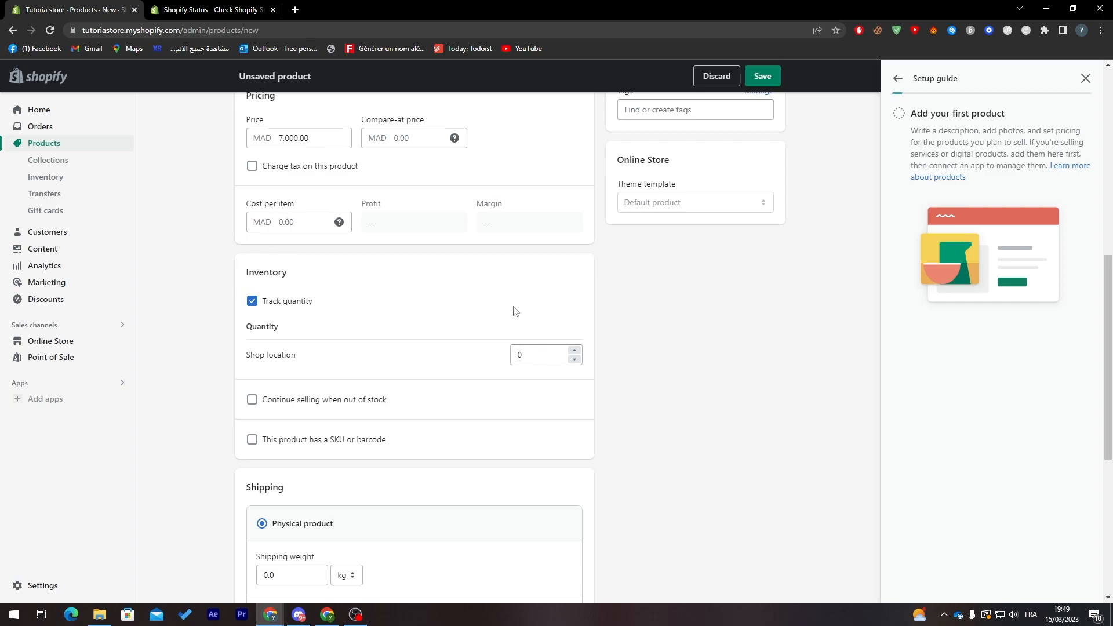
Set the stock quantity at the shop location to 10 and allow selling to continue when out of stock
{"action": "left_click", "coordinate": [537, 356]}
{"action": "type", "text": "10"}
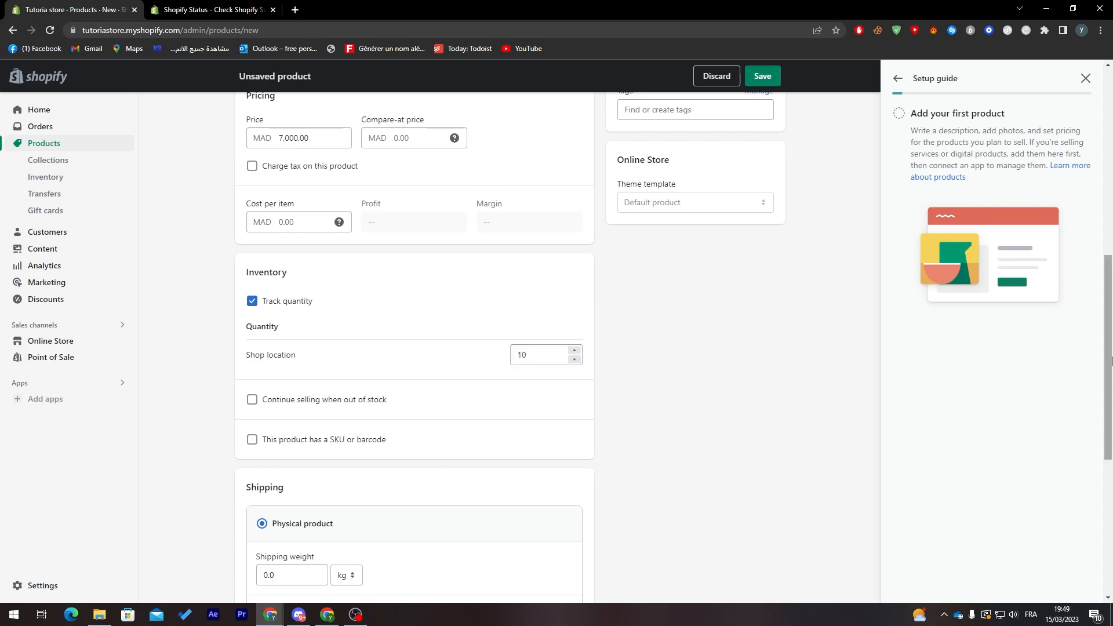
{"action": "scroll", "coordinate": [760, 417], "scroll_direction": "down", "scroll_amount": 3}
{"action": "left_click", "coordinate": [251, 222]}
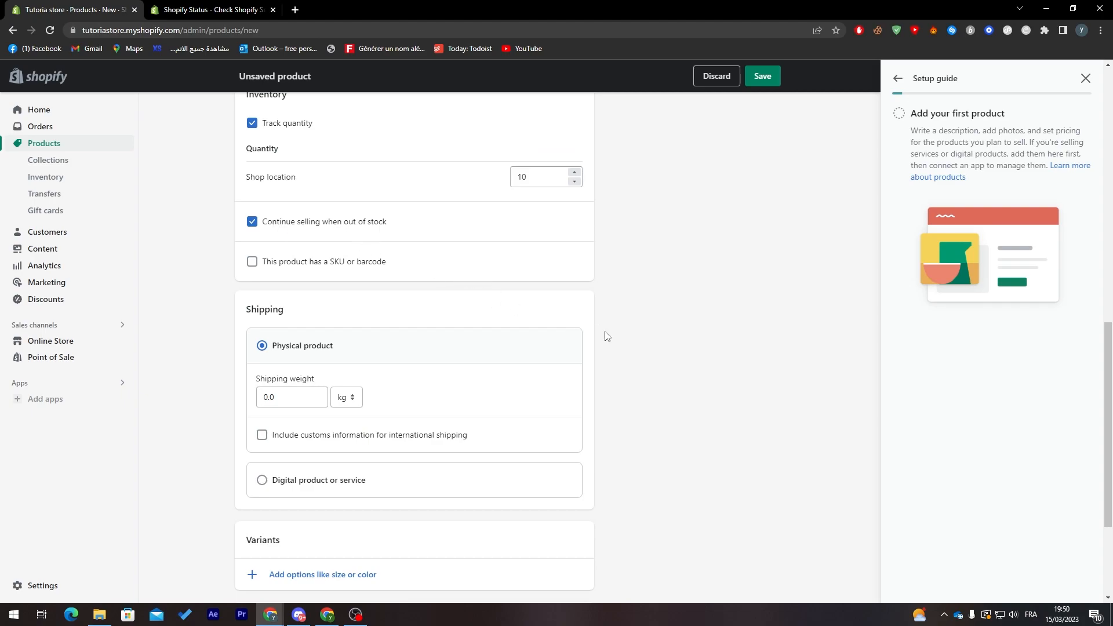
Set the physical product's shipping weight to 112.0 g and save the product
{"action": "left_click_drag", "start_coordinate": [1108, 366], "coordinate": [1110, 219]}
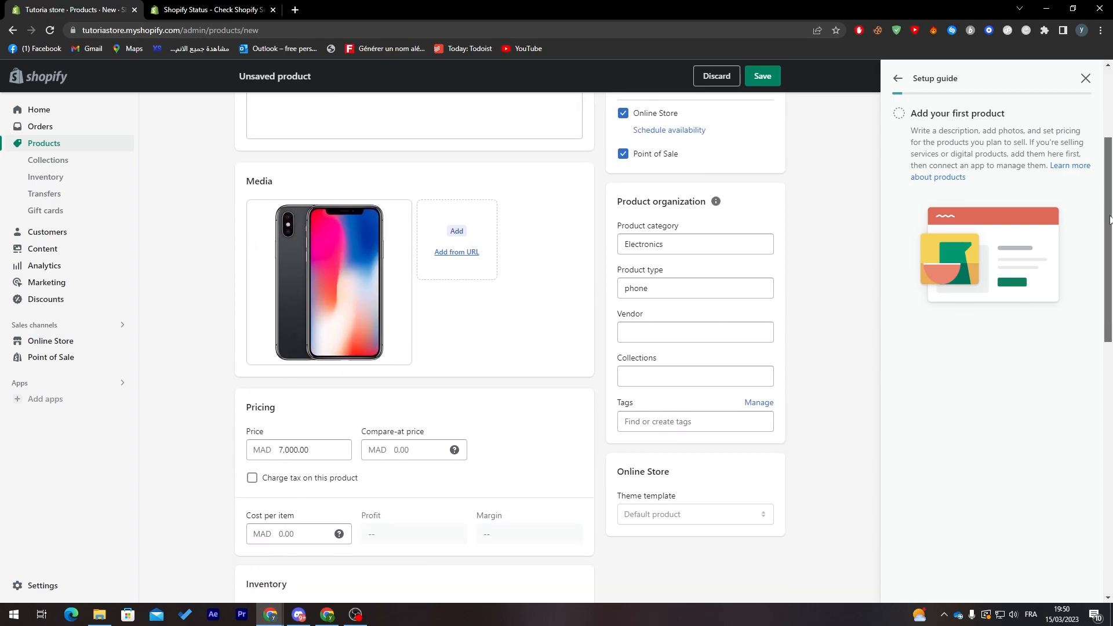
{"action": "left_click_drag", "start_coordinate": [1110, 219], "coordinate": [1109, 379]}
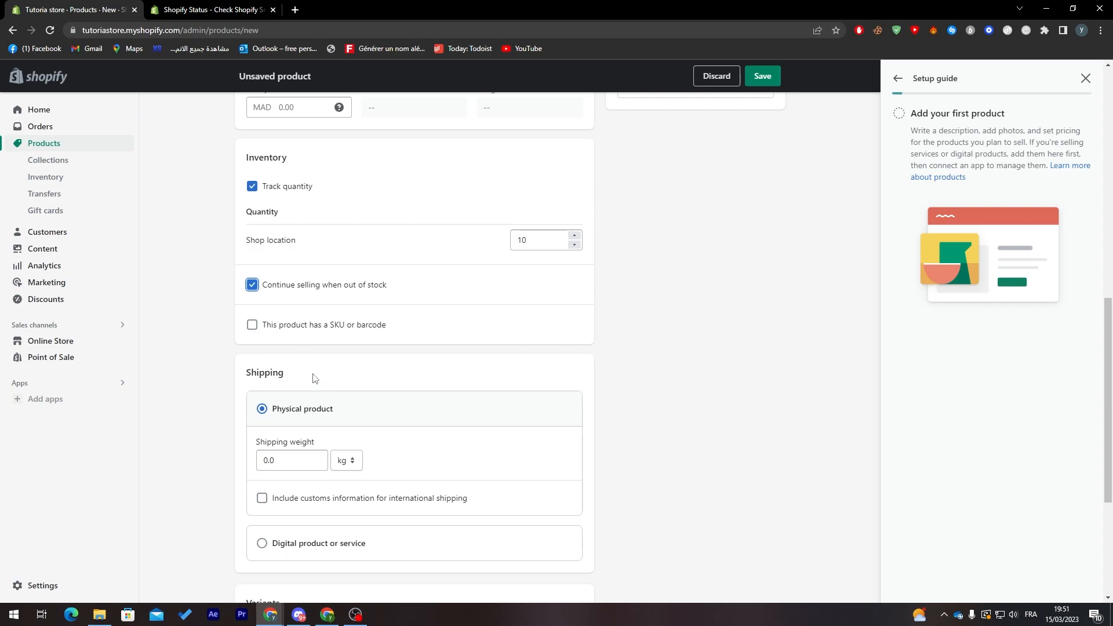
{"action": "scroll", "coordinate": [529, 389], "scroll_direction": "down", "scroll_amount": 2}
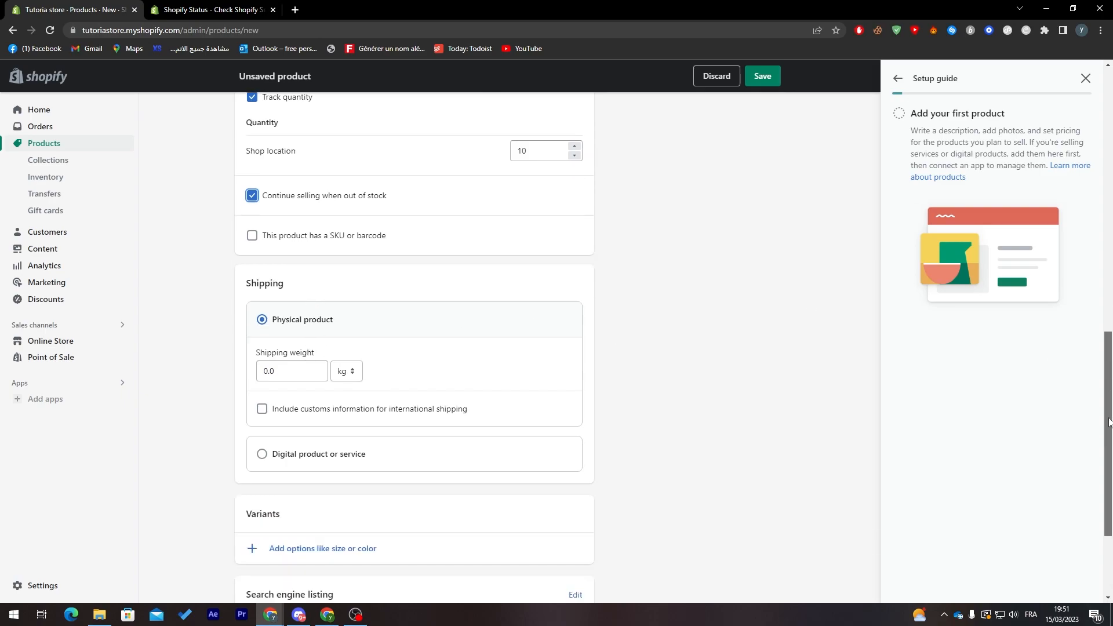
{"action": "left_click", "coordinate": [292, 359]}
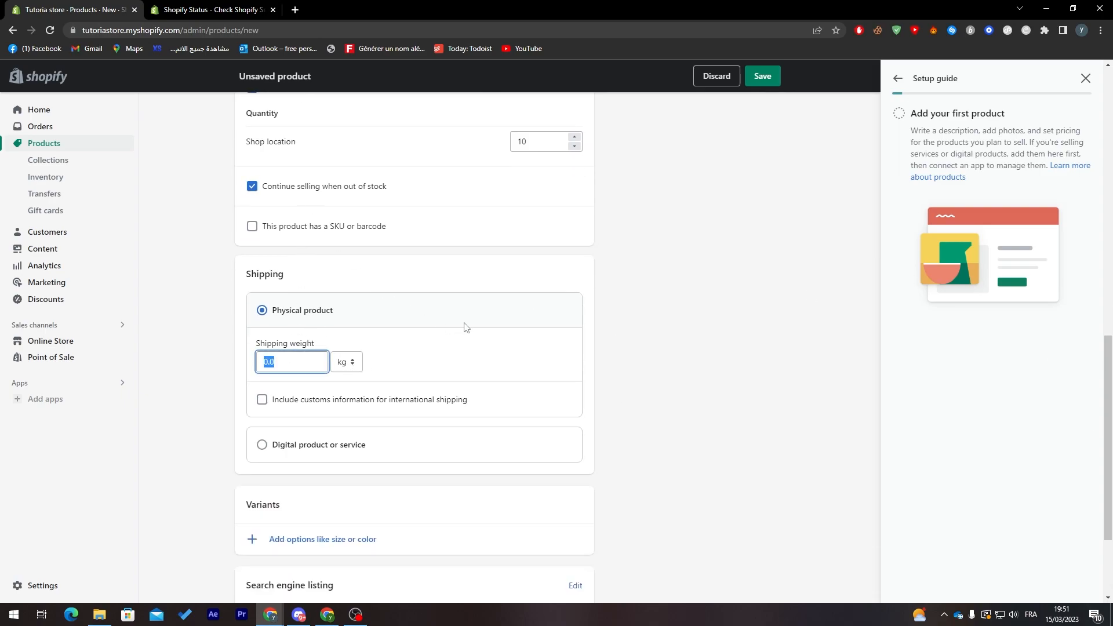
{"action": "type", "text": "&&"}
{"action": "type", "text": "2"}
{"action": "left_click", "coordinate": [350, 363]}
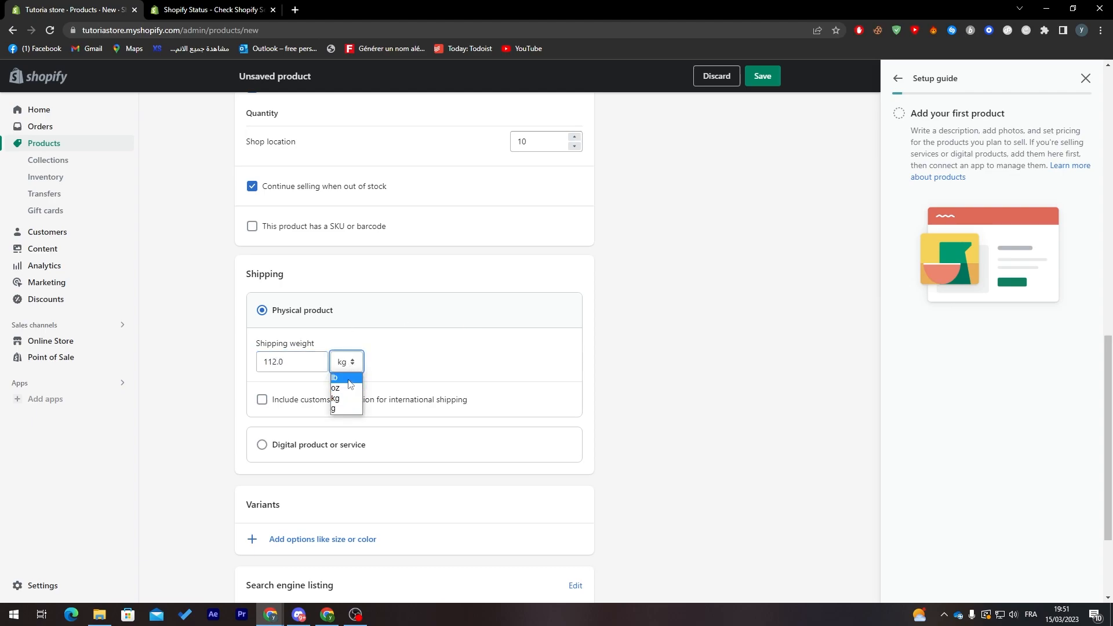
{"action": "left_click", "coordinate": [344, 408]}
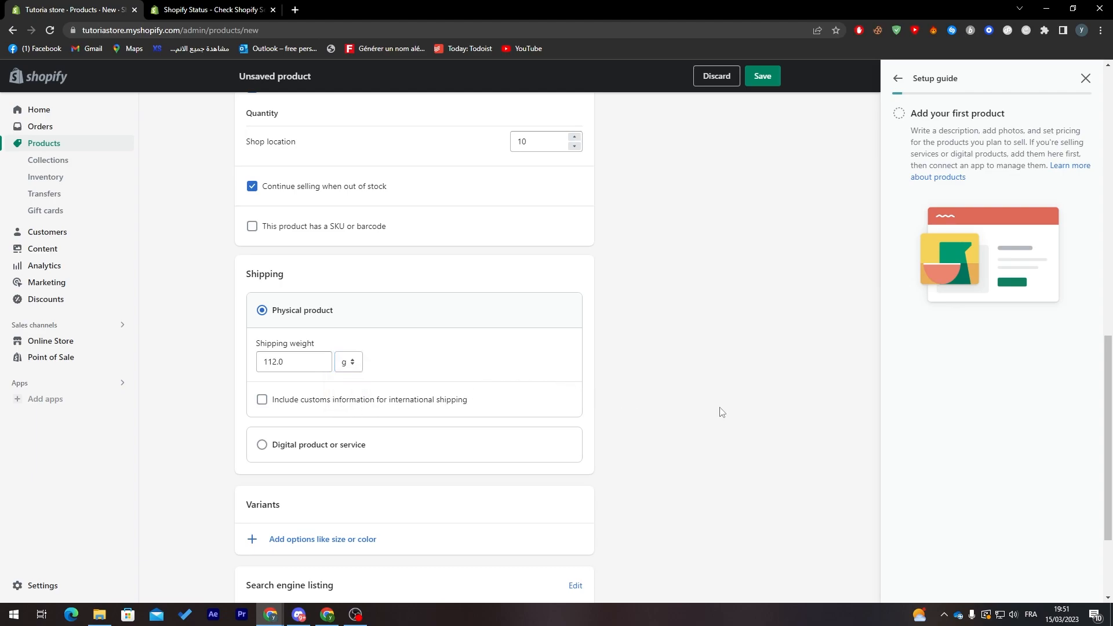
{"action": "left_click_drag", "start_coordinate": [1108, 371], "coordinate": [1106, 422]}
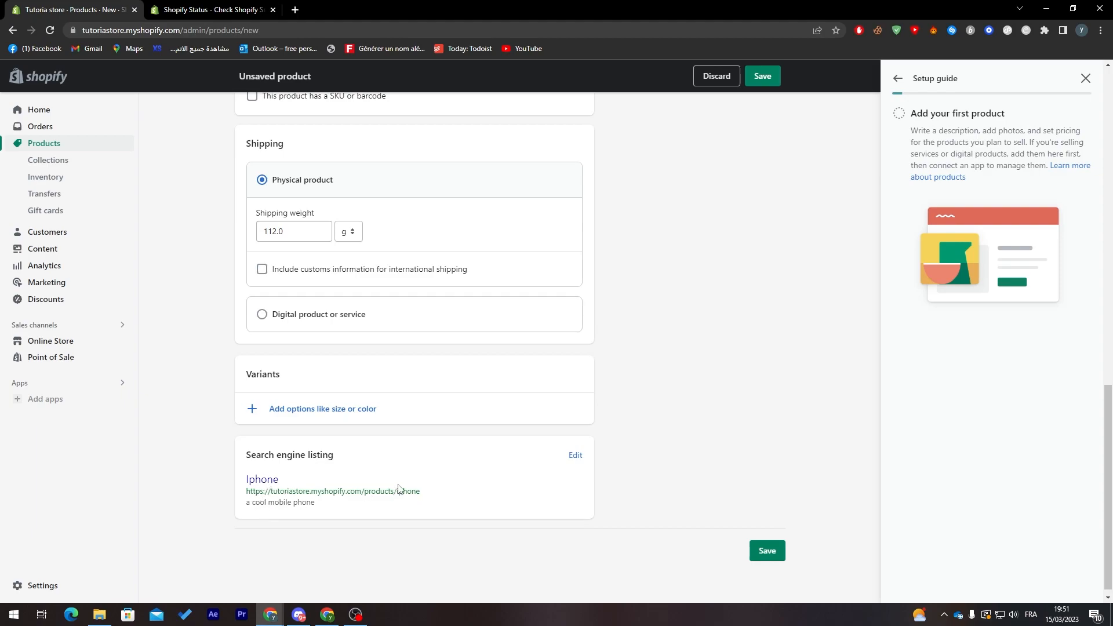
{"action": "left_click", "coordinate": [772, 83]}
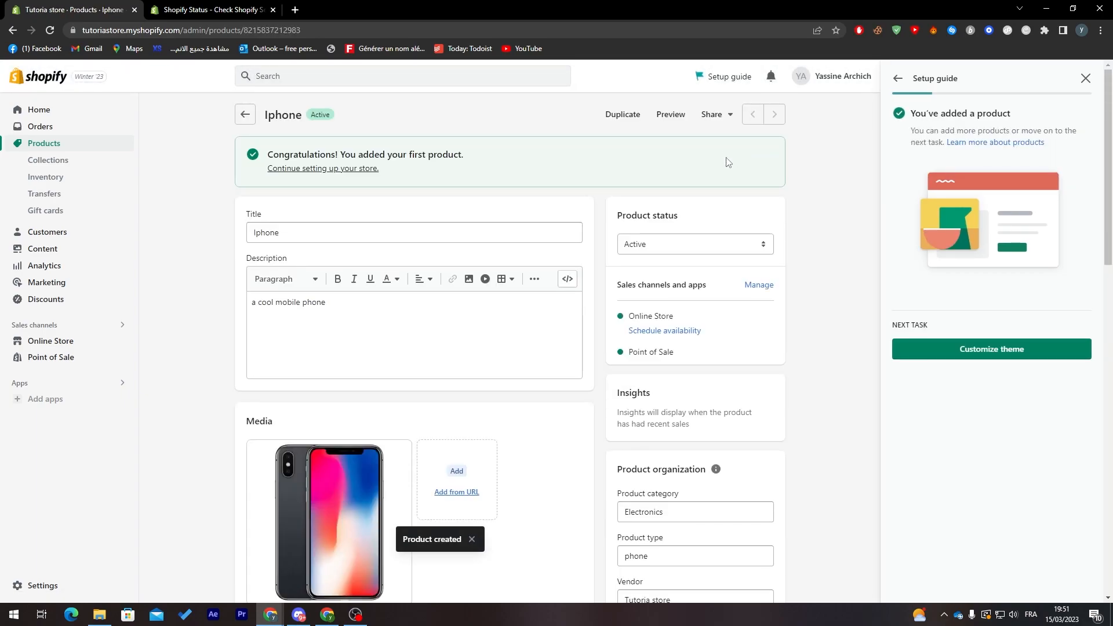
Open the current Dawn theme for customization and review the home page's banner button and image banner settings
{"action": "left_click", "coordinate": [991, 354]}
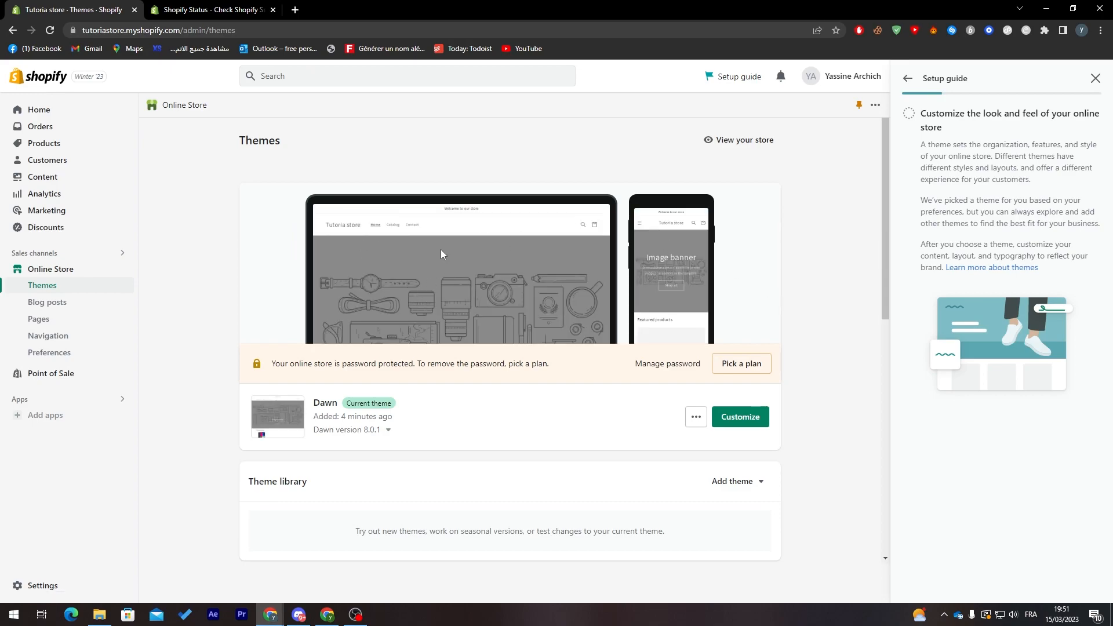
{"action": "left_click", "coordinate": [744, 418]}
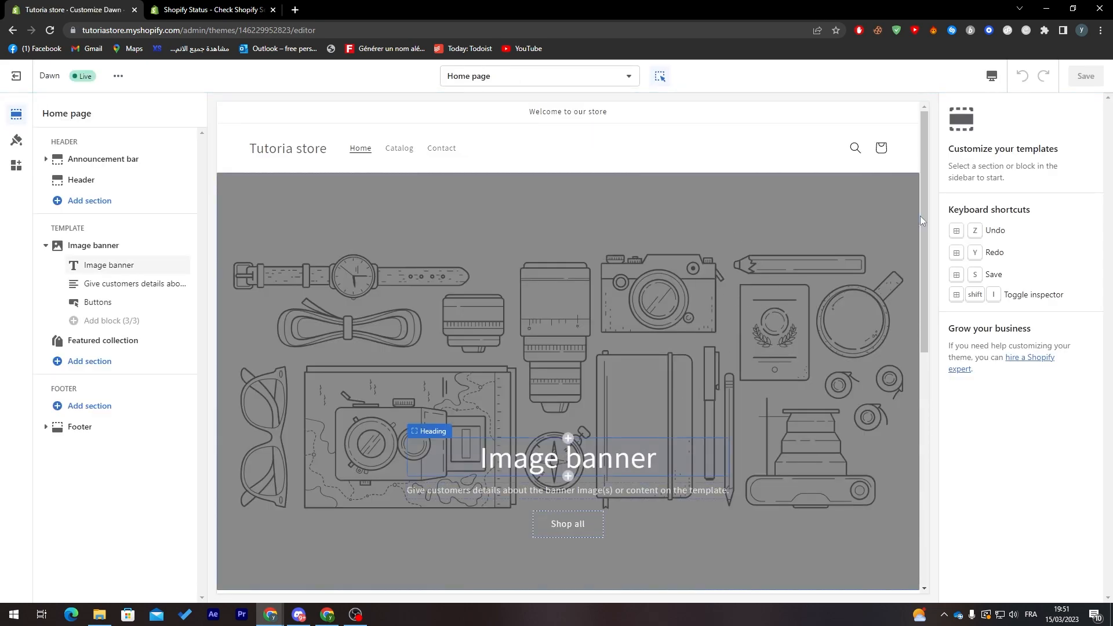
{"action": "scroll", "coordinate": [920, 190], "scroll_direction": "down", "scroll_amount": 2}
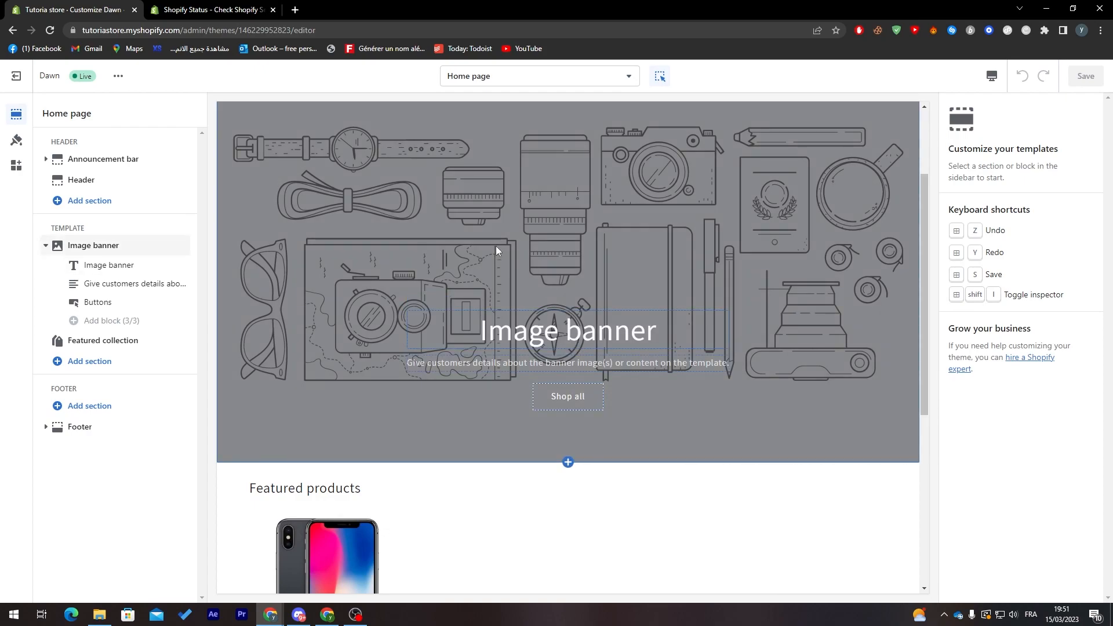
{"action": "left_click", "coordinate": [562, 397]}
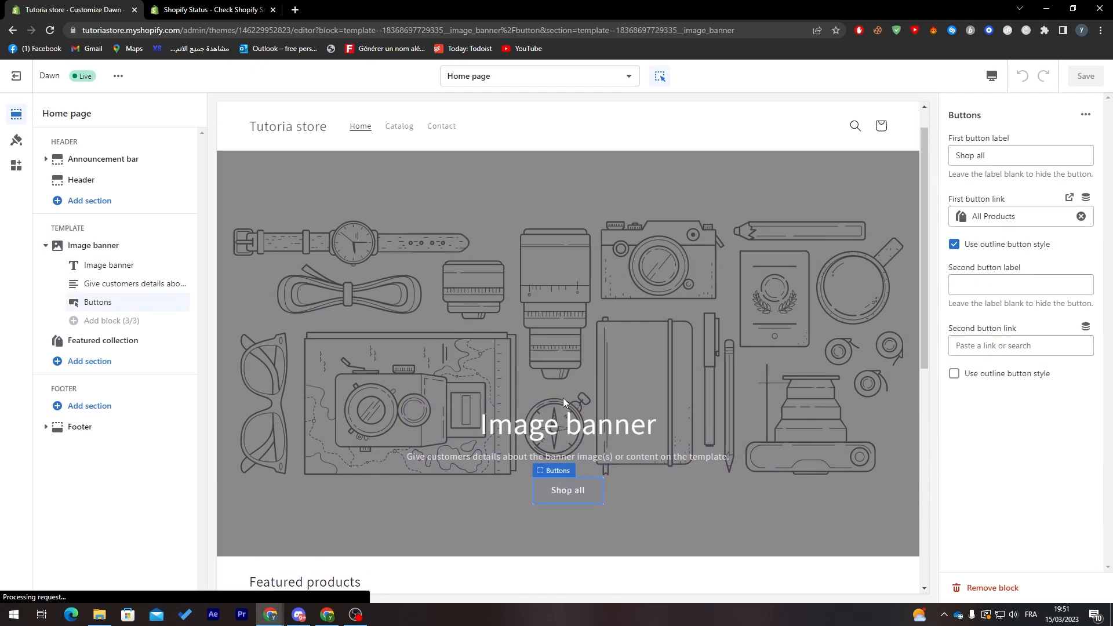
{"action": "left_click", "coordinate": [662, 287]}
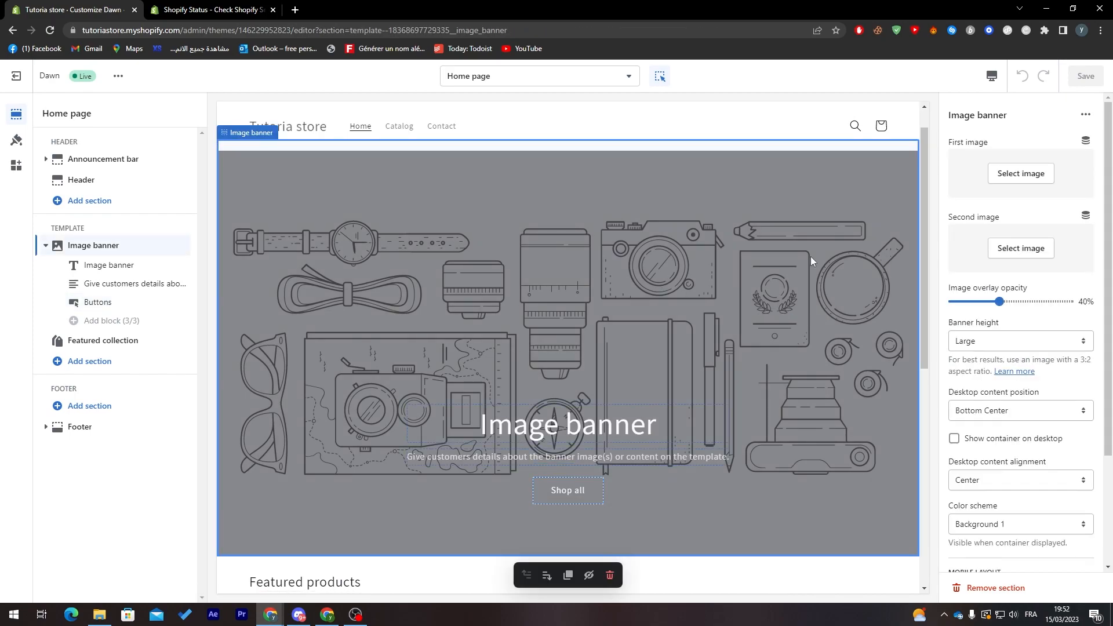
{"action": "left_click_drag", "start_coordinate": [921, 193], "coordinate": [836, 144]}
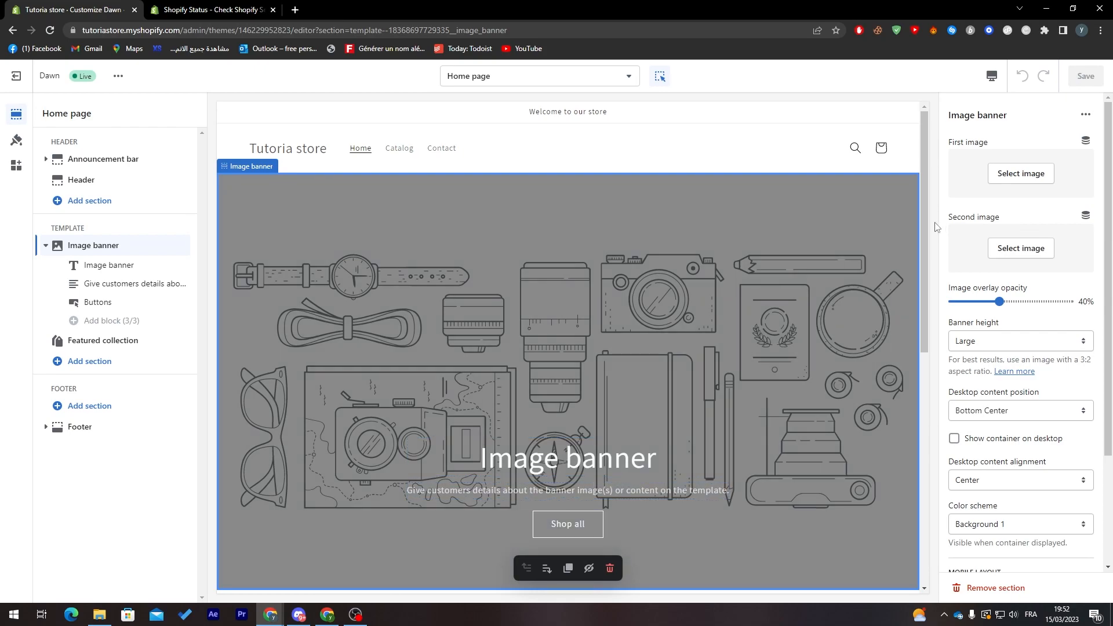
{"action": "left_click_drag", "start_coordinate": [923, 221], "coordinate": [919, 291]}
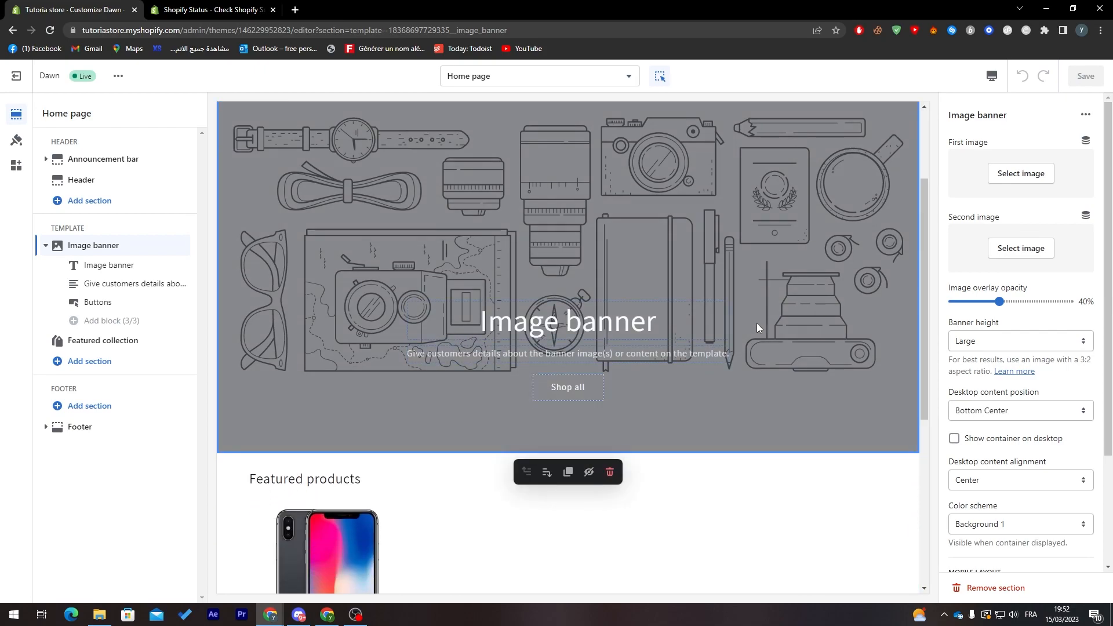
Change the image banner's heading to "Welcome to our store" and save the theme
{"action": "left_click", "coordinate": [582, 317]}
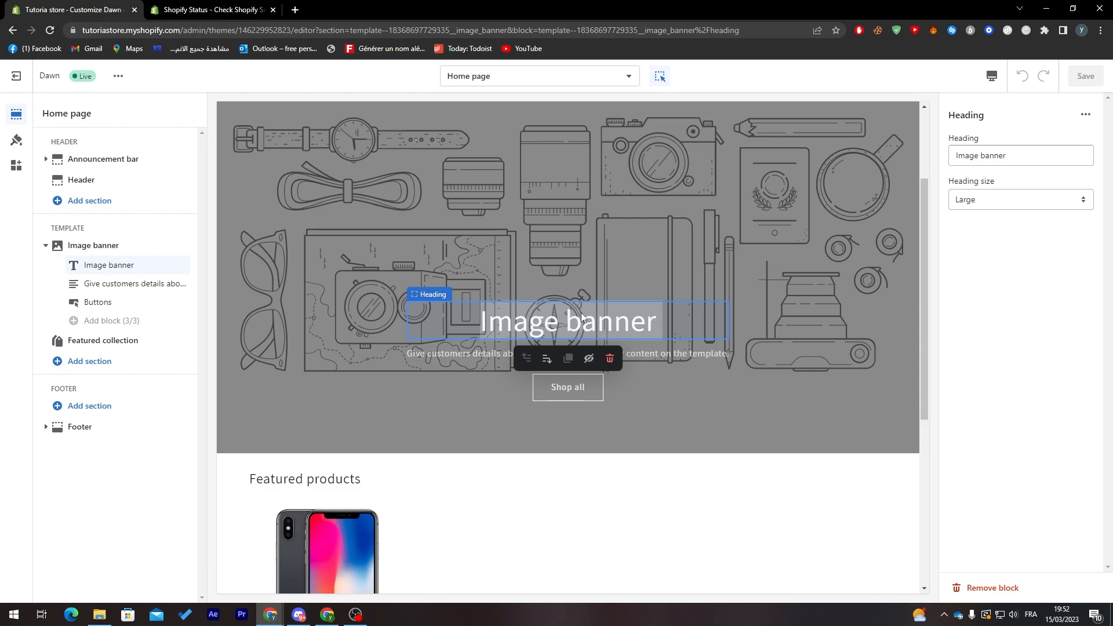
{"action": "left_click", "coordinate": [1055, 155]}
{"action": "key", "text": "ctrl+a"}
{"action": "type", "text": "W"}
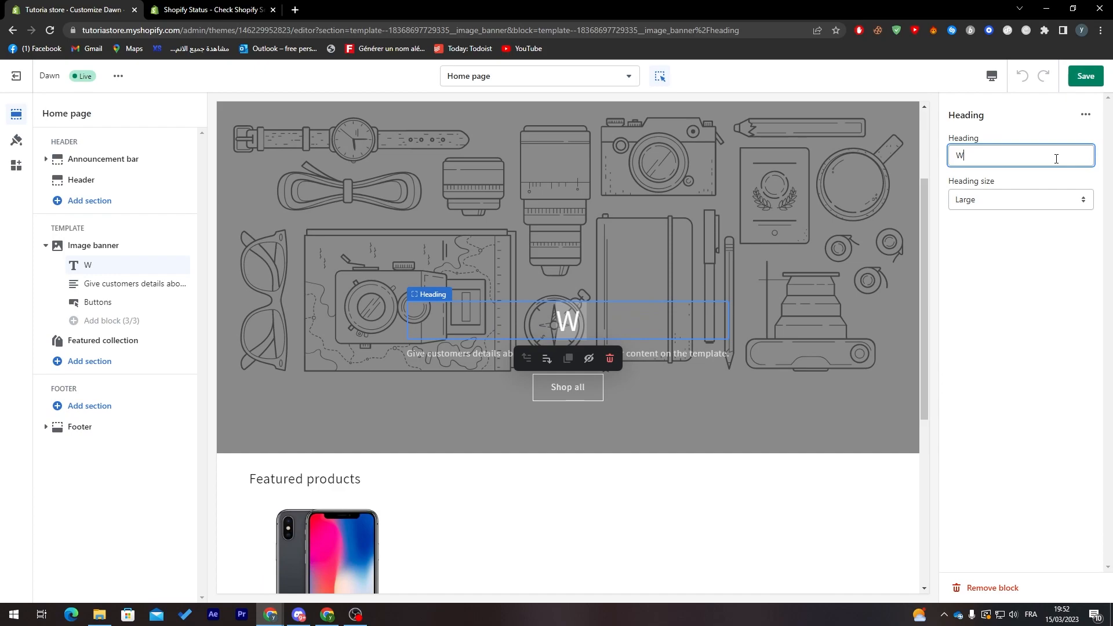
{"action": "type", "text": "elcome "}
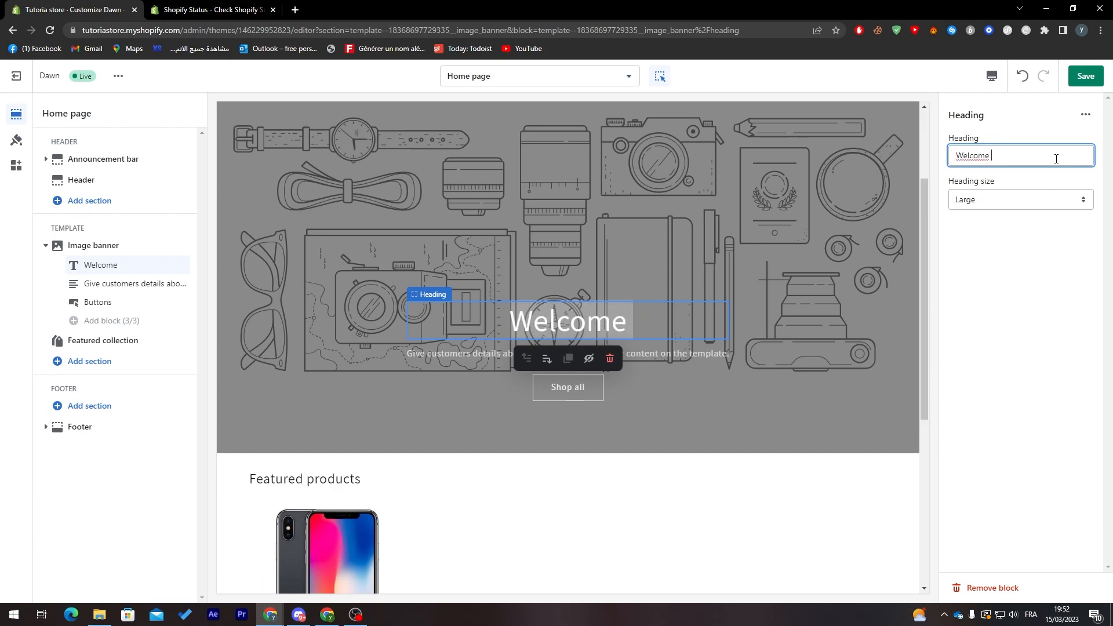
{"action": "type", "text": "to our store"}
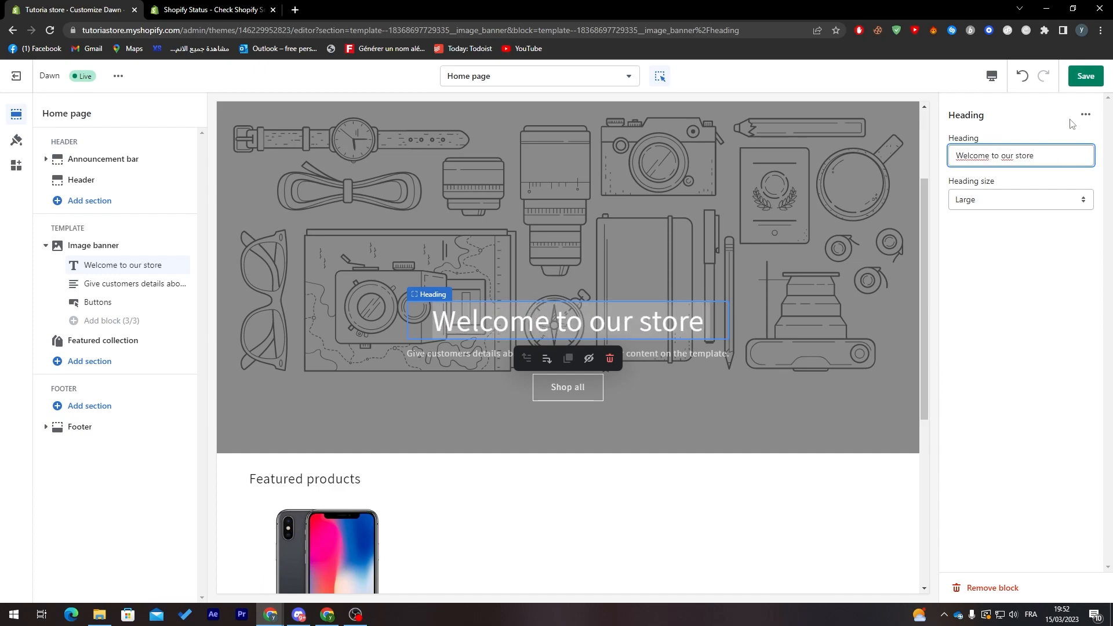
{"action": "left_click", "coordinate": [1085, 75]}
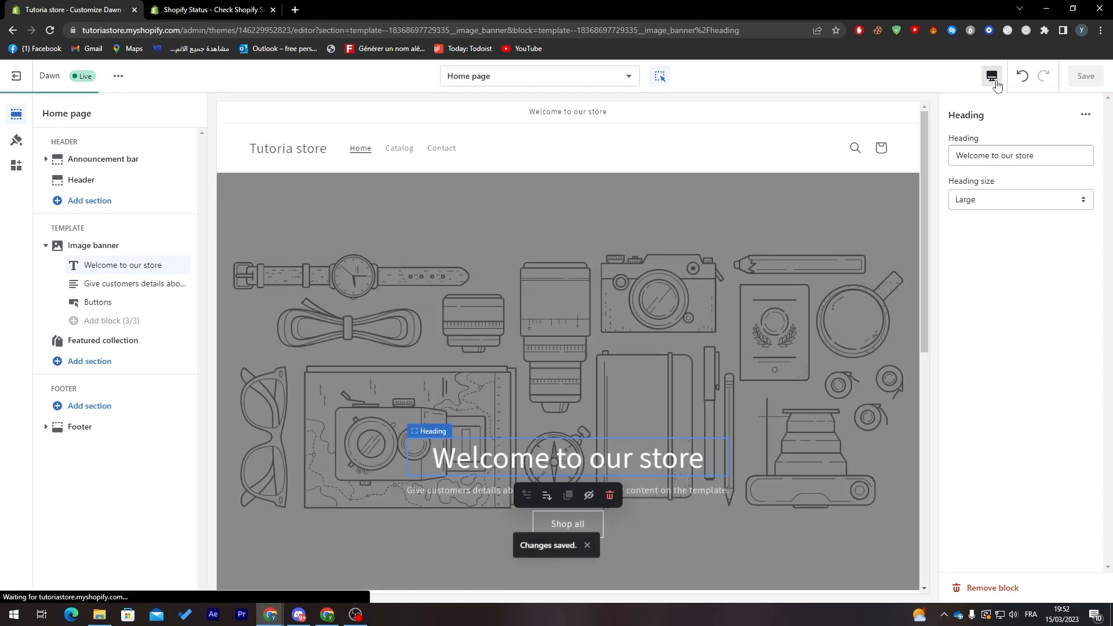
Preview the home page in the mobile layout and look through it
{"action": "left_click", "coordinate": [990, 81]}
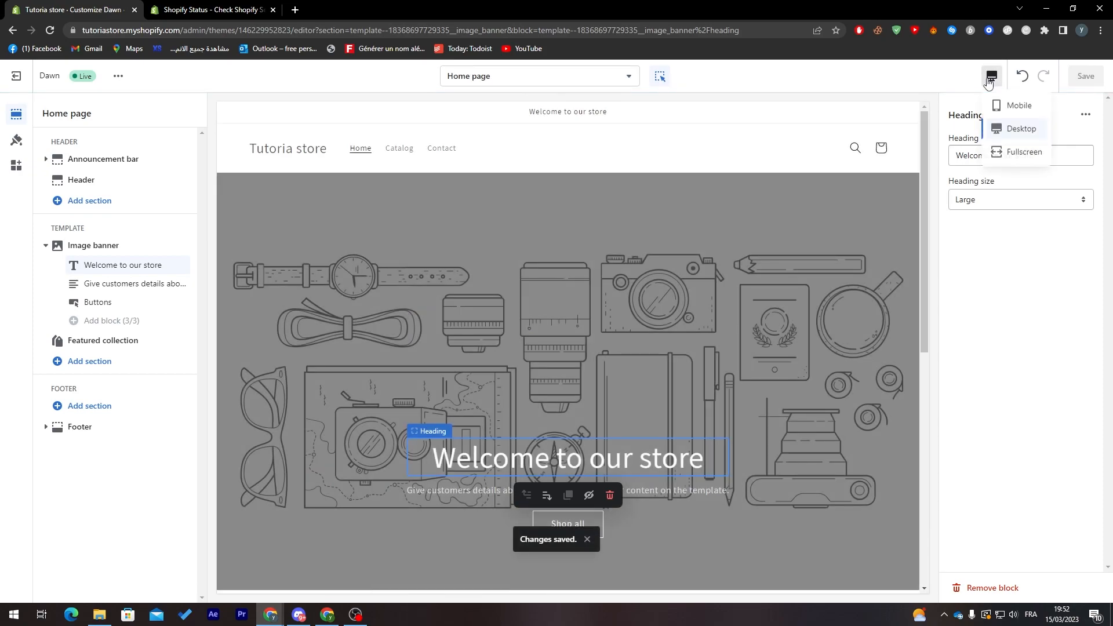
{"action": "left_click", "coordinate": [1012, 112]}
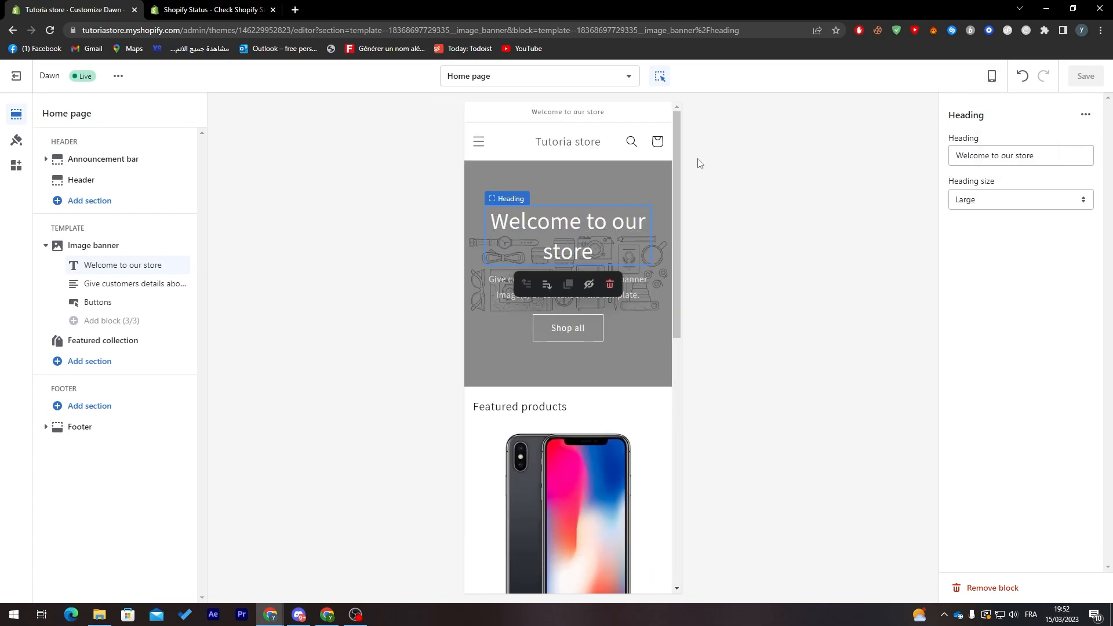
{"action": "mouse_move", "coordinate": [675, 148]}
{"action": "left_mouse_down"}
{"action": "mouse_move", "coordinate": [658, 363]}
{"action": "mouse_move", "coordinate": [672, 153]}
{"action": "left_mouse_up"}
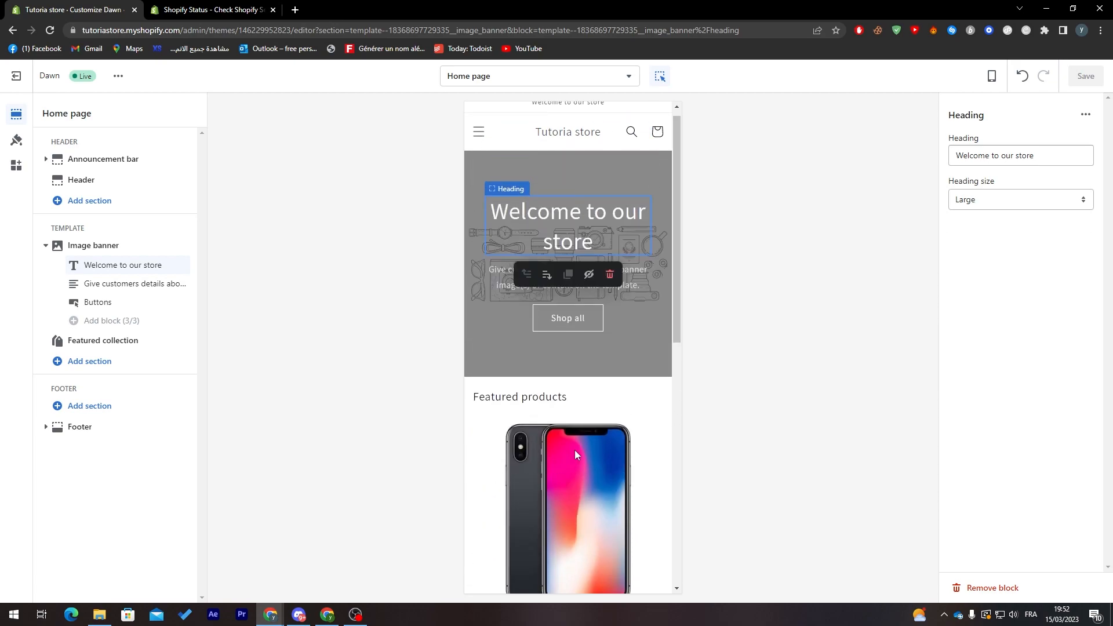
{"action": "left_click_drag", "start_coordinate": [675, 307], "coordinate": [746, 257]}
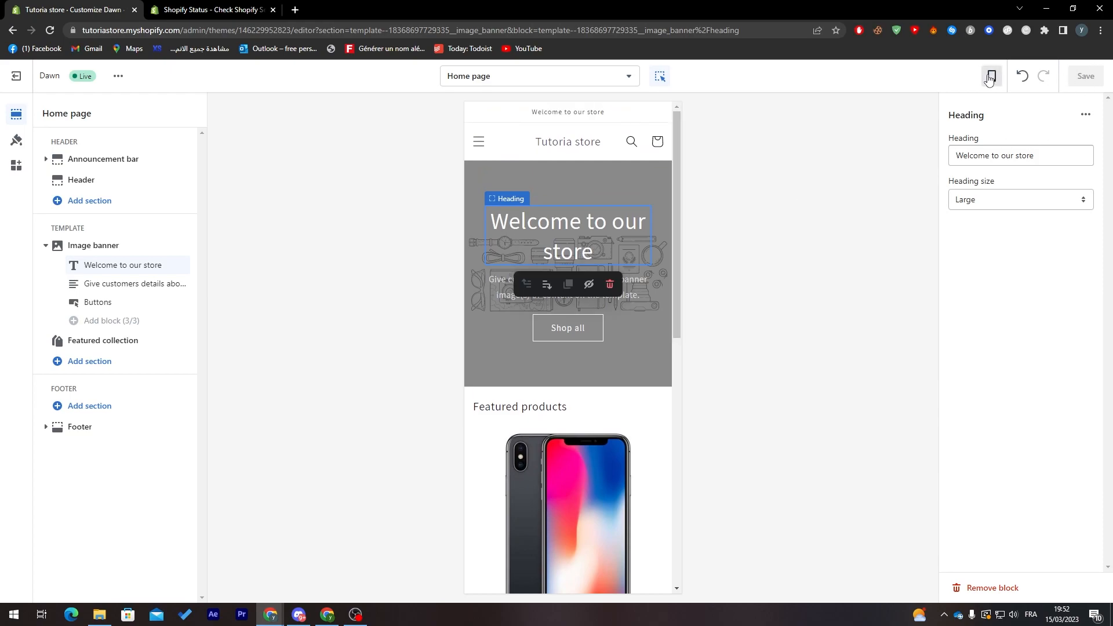
Leave the theme editor, open the plan selection page and close the setup guide
{"action": "left_click", "coordinate": [18, 85]}
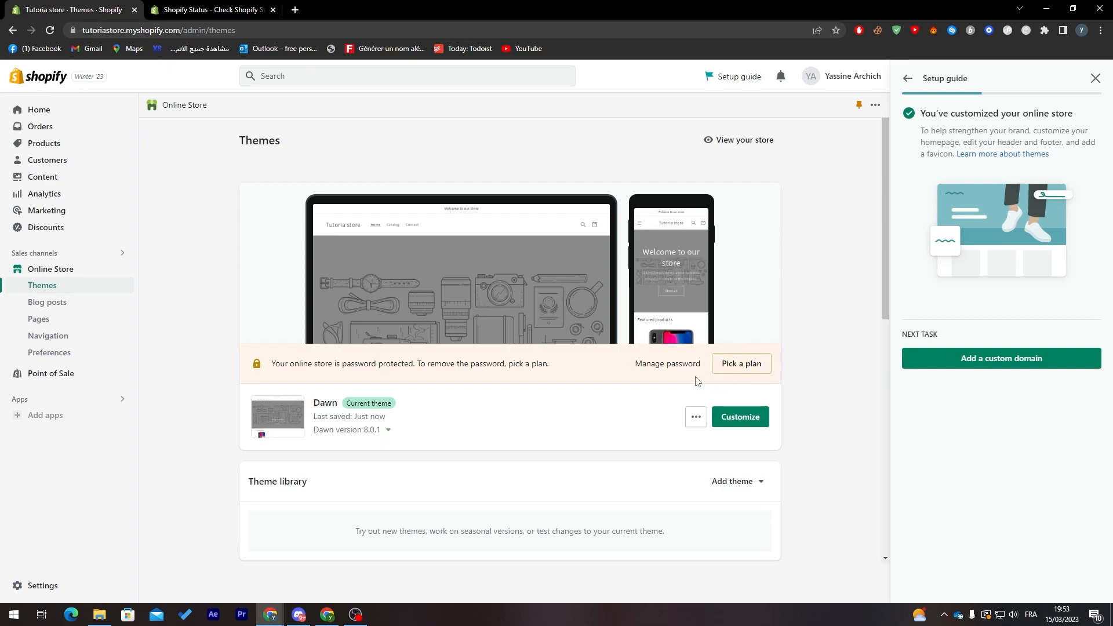
{"action": "left_click", "coordinate": [742, 371]}
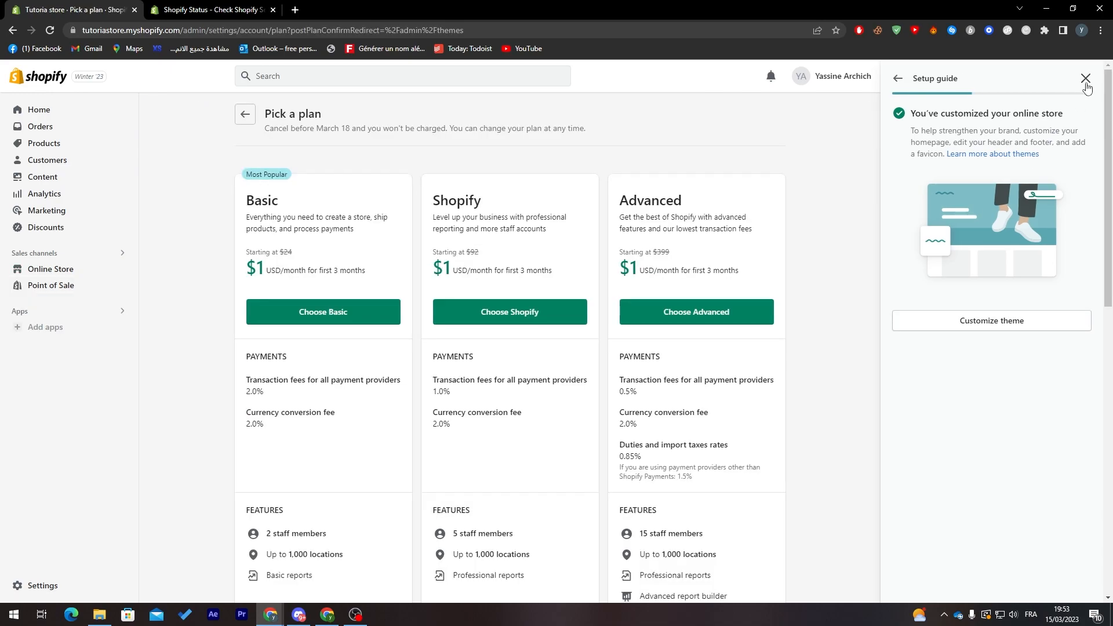
{"action": "left_click", "coordinate": [1094, 78]}
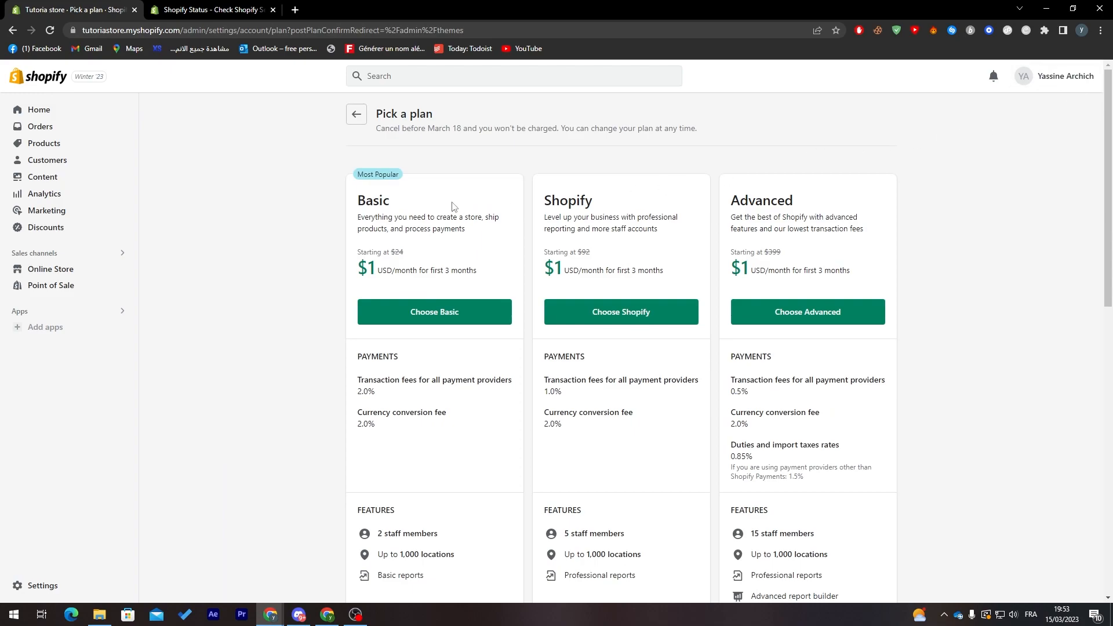
Compare the prices, fees and features of the Basic, Shopify, Advanced and Starter plans
{"action": "double_click", "coordinate": [381, 205]}
{"action": "double_click", "coordinate": [559, 203]}
{"action": "double_click", "coordinate": [740, 203]}
{"action": "double_click", "coordinate": [395, 204]}
{"action": "left_click", "coordinate": [390, 225]}
{"action": "left_click_drag", "start_coordinate": [1108, 218], "coordinate": [1034, 249]}
{"action": "left_click_drag", "start_coordinate": [378, 195], "coordinate": [361, 197]}
{"action": "left_click", "coordinate": [361, 196]}
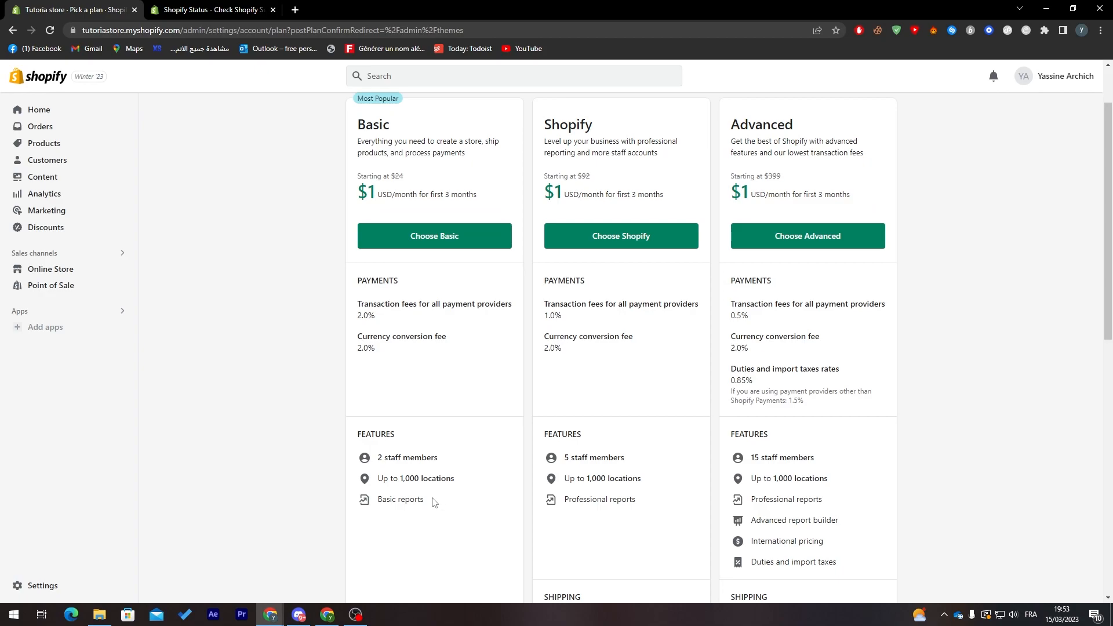
{"action": "scroll", "coordinate": [433, 504], "scroll_direction": "down", "scroll_amount": 8}
{"action": "scroll", "coordinate": [610, 204], "scroll_direction": "up", "scroll_amount": 10}
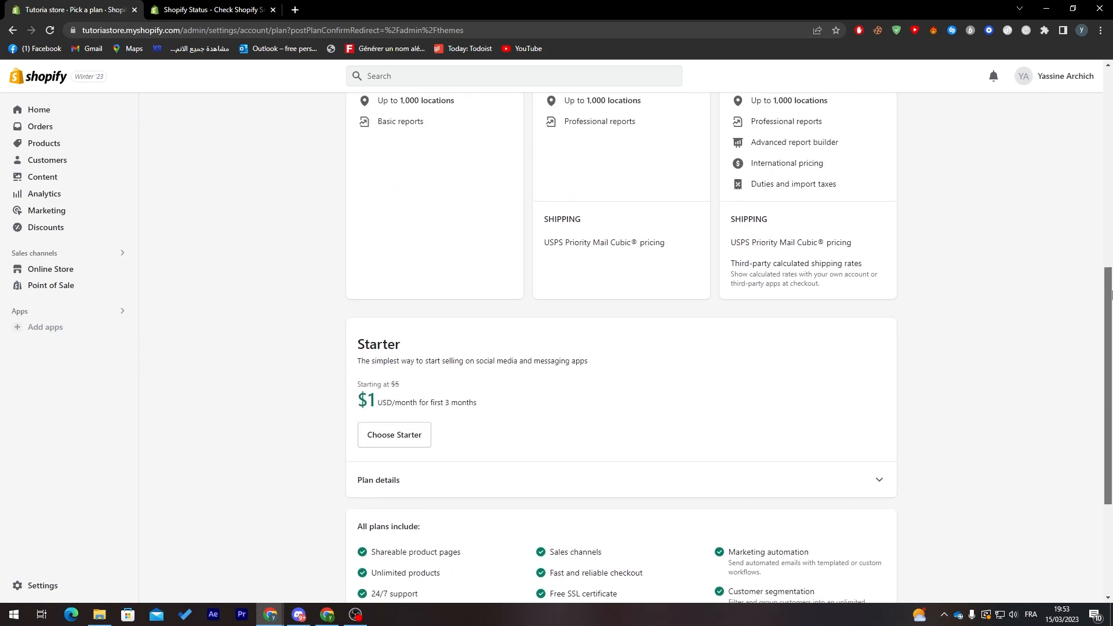
{"action": "left_click_drag", "start_coordinate": [578, 270], "coordinate": [563, 271]}
{"action": "left_click", "coordinate": [560, 270]}
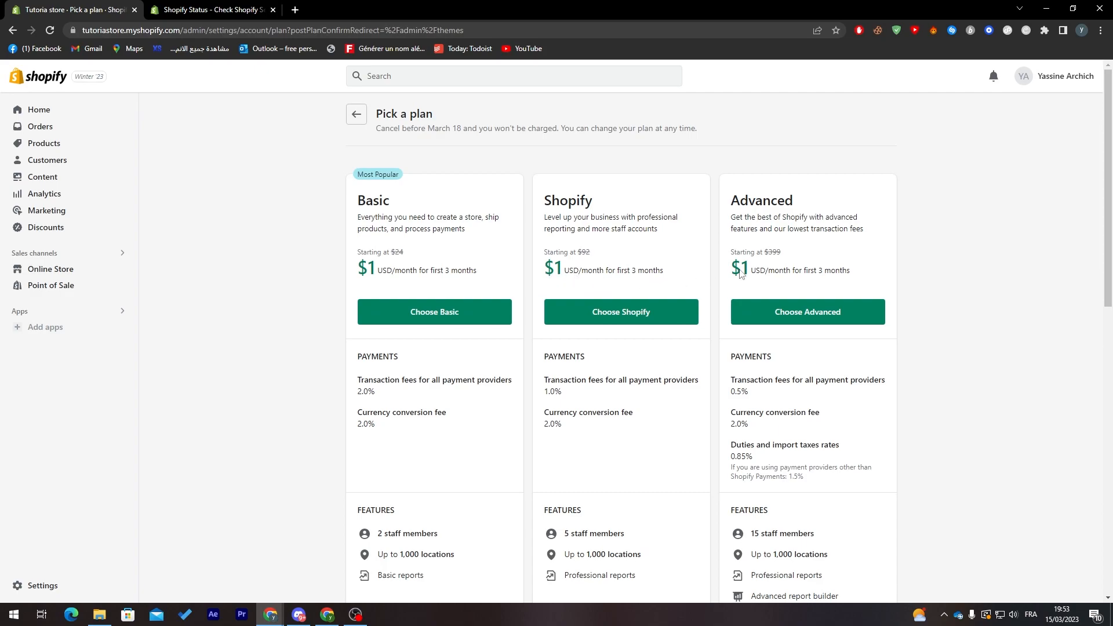
{"action": "left_click_drag", "start_coordinate": [1109, 265], "coordinate": [1110, 281]}
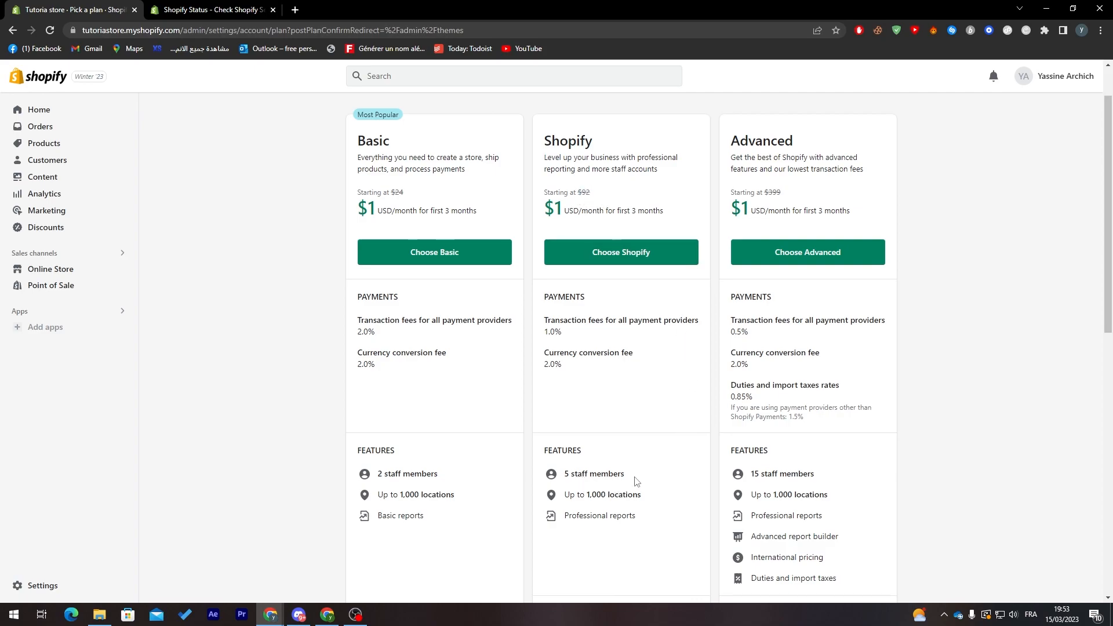
{"action": "scroll", "coordinate": [1093, 313], "scroll_direction": "down", "scroll_amount": 6}
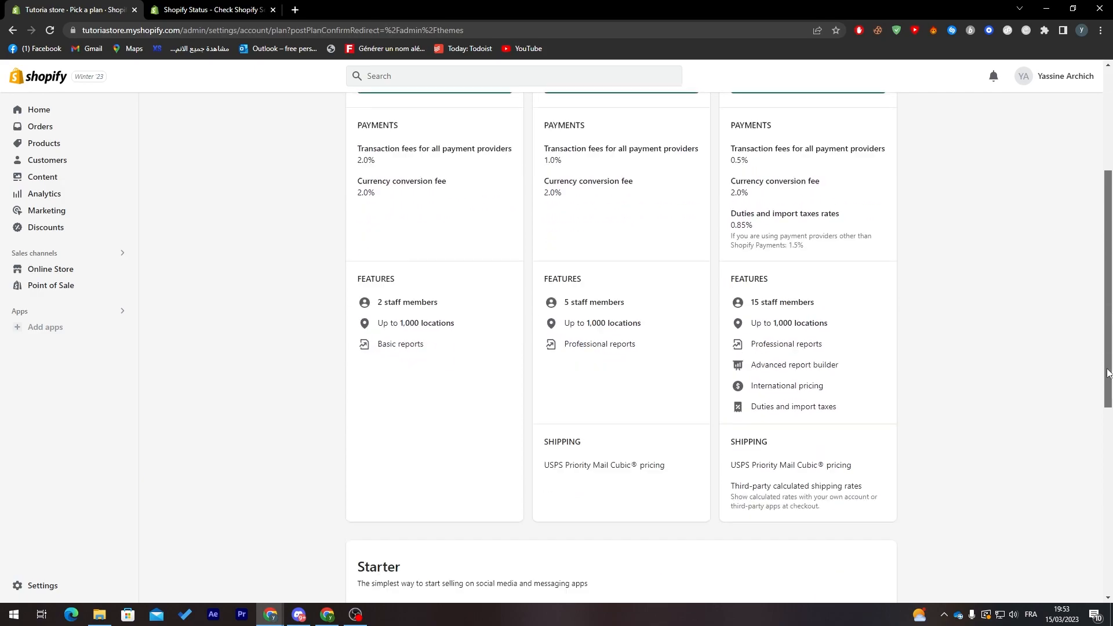
{"action": "scroll", "coordinate": [1091, 452], "scroll_direction": "down", "scroll_amount": 1}
{"action": "left_click_drag", "start_coordinate": [1108, 465], "coordinate": [1089, 497]}
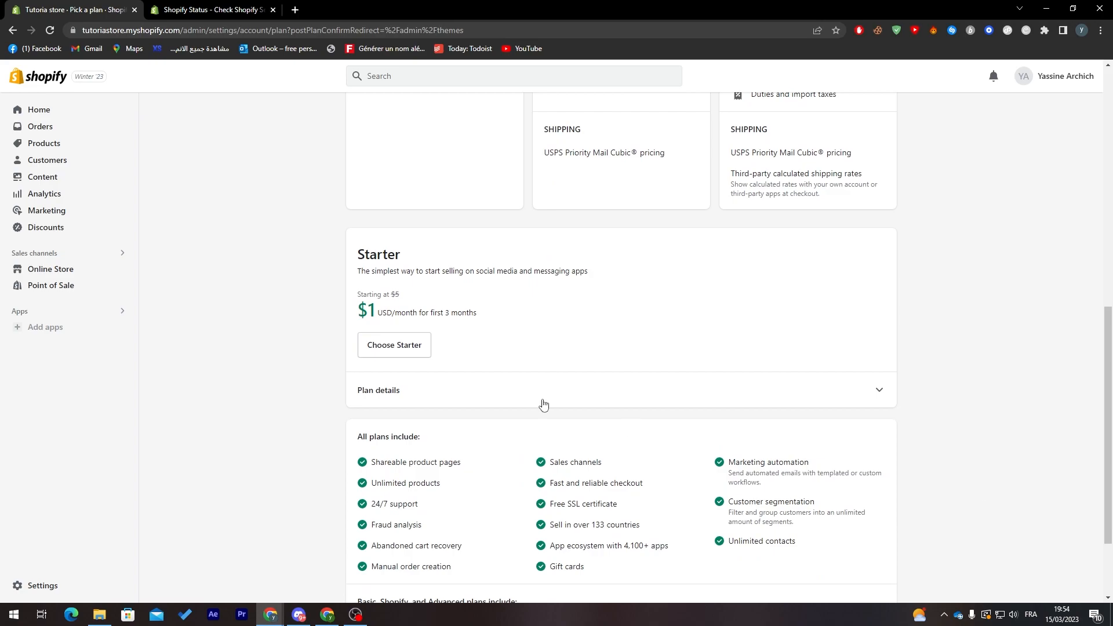
Choose the Starter plan, accept the changes to the account and confirm the switch
{"action": "left_click", "coordinate": [409, 350]}
{"action": "left_click", "coordinate": [414, 415]}
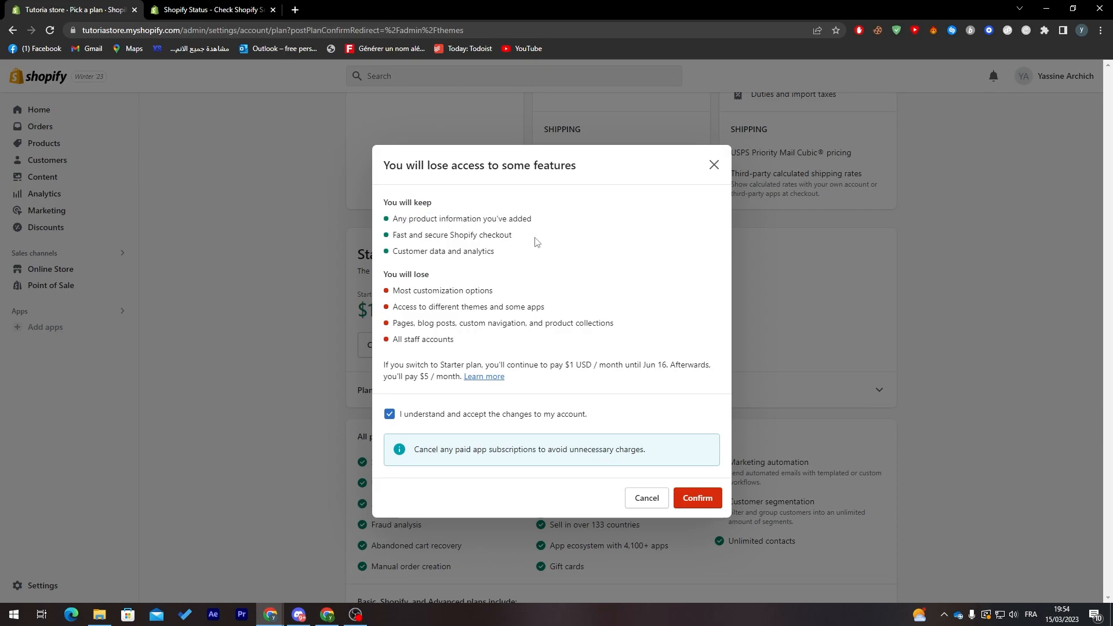
{"action": "left_click", "coordinate": [708, 503]}
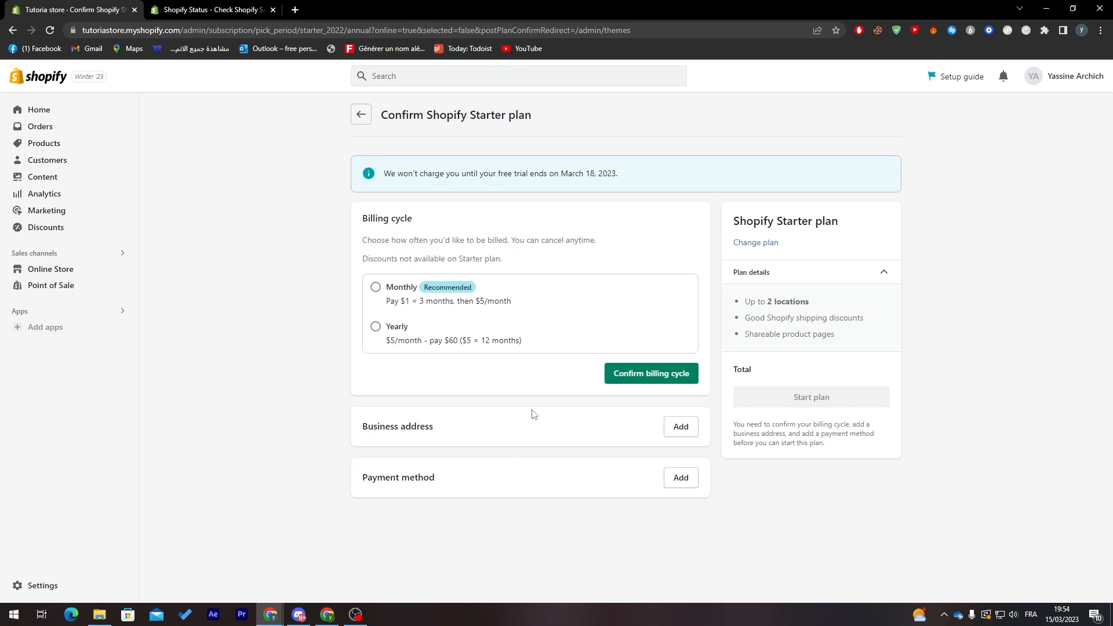
Choose the monthly billing cycle for the Starter plan, review the plan's charges and confirm the cycle
{"action": "left_click", "coordinate": [401, 292]}
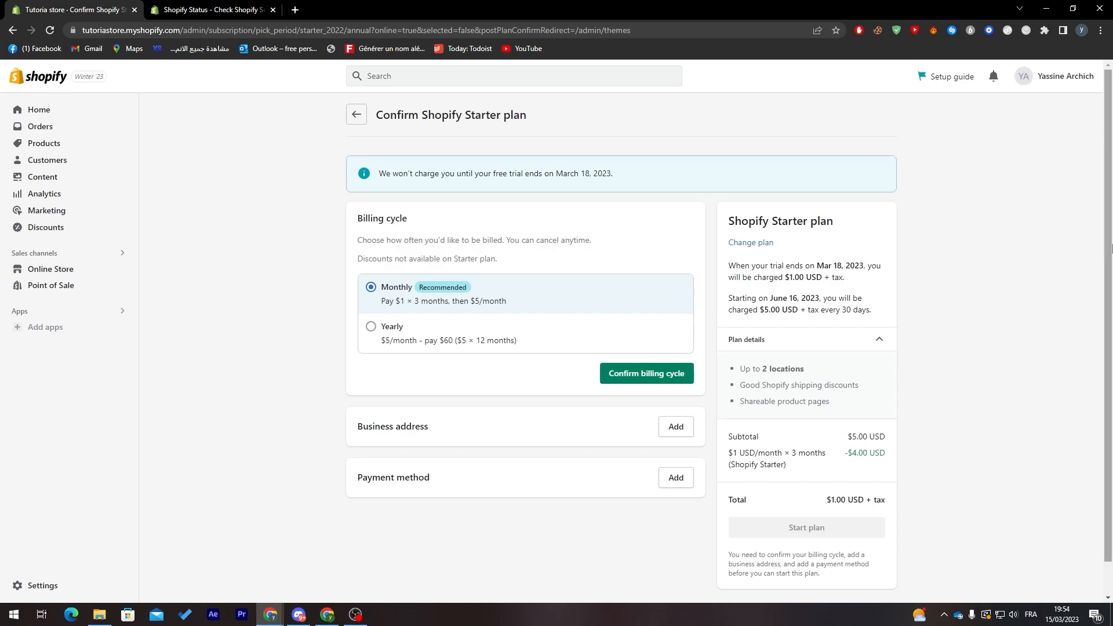
{"action": "scroll", "coordinate": [1038, 339], "scroll_direction": "down", "scroll_amount": 1}
{"action": "left_click_drag", "start_coordinate": [818, 427], "coordinate": [889, 427]}
{"action": "left_click", "coordinate": [889, 429]}
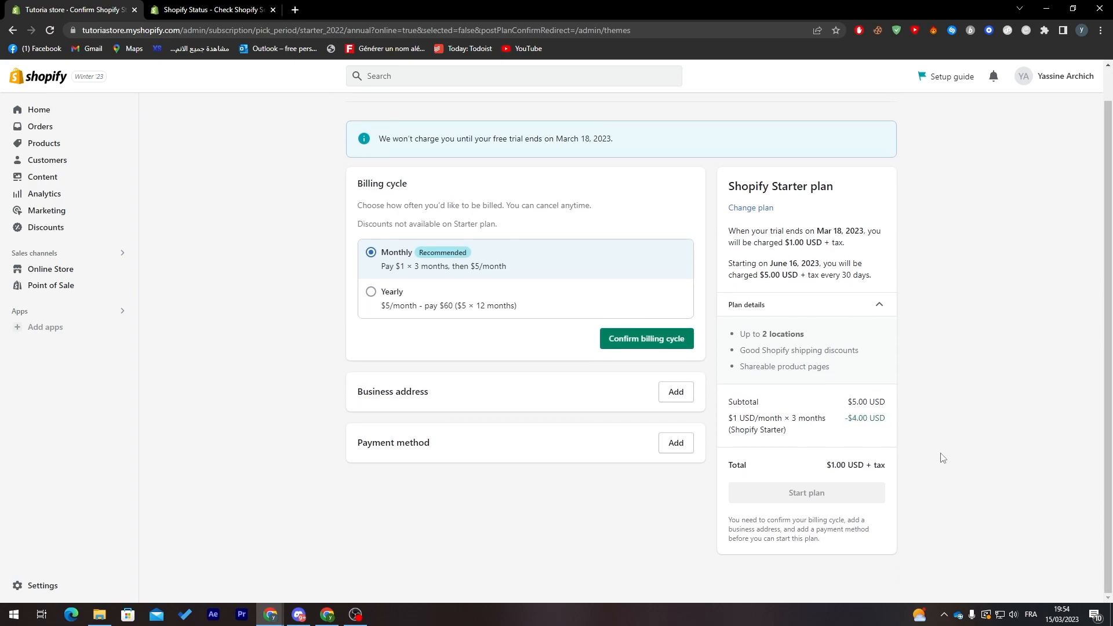
{"action": "left_click", "coordinate": [623, 347]}
Start adding a payment method, select credit card and review the card and billing address fields
{"action": "scroll", "coordinate": [1103, 292], "scroll_direction": "down", "scroll_amount": 2}
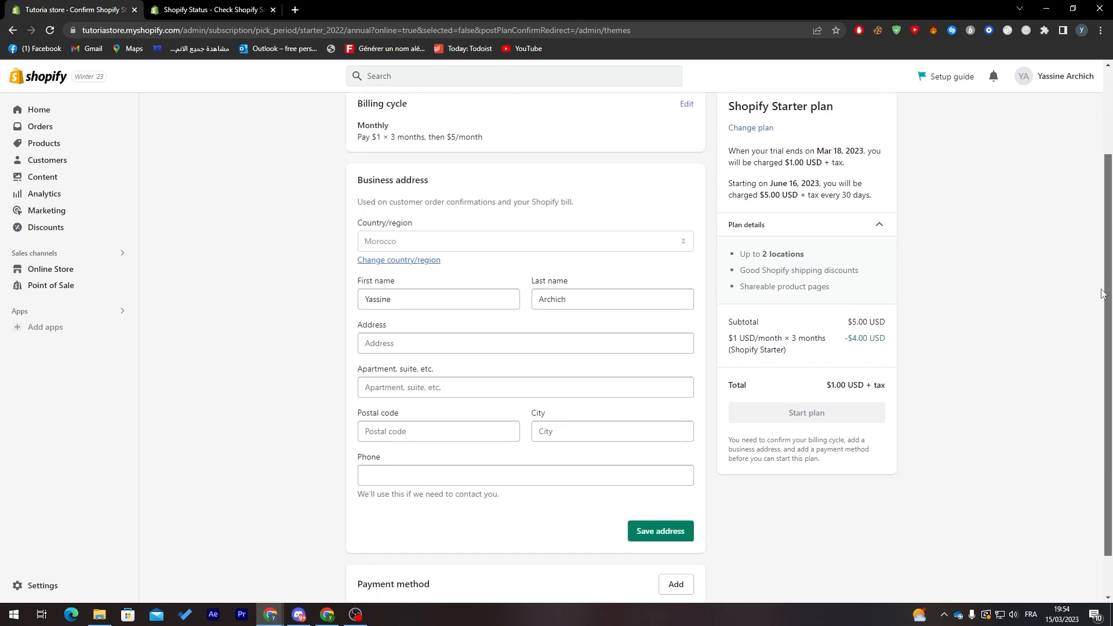
{"action": "scroll", "coordinate": [1102, 291], "scroll_direction": "down", "scroll_amount": 1}
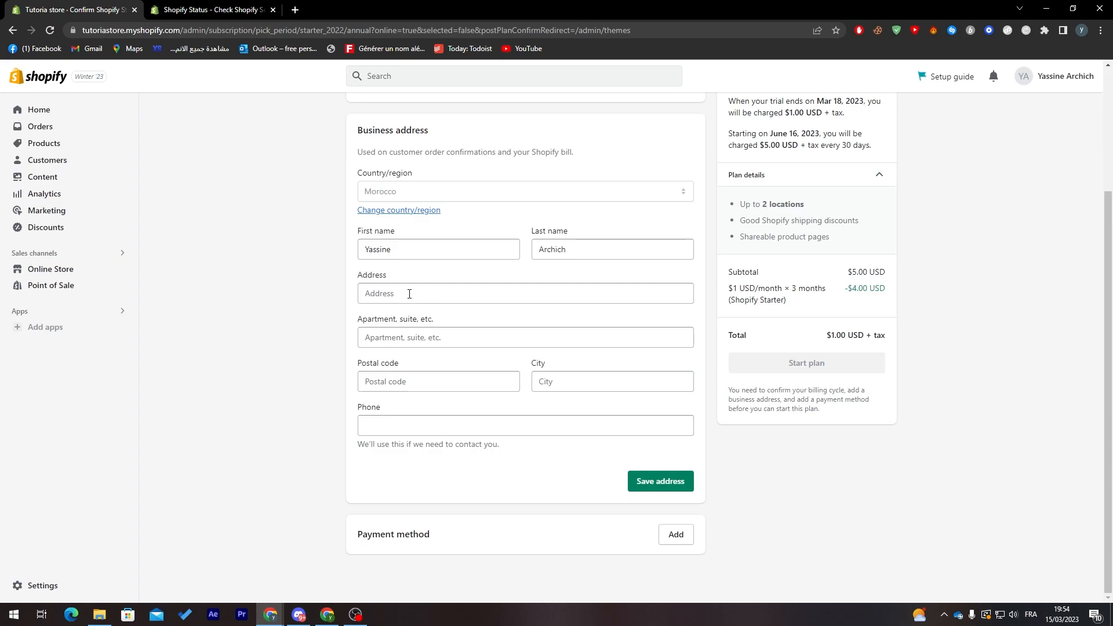
{"action": "left_click", "coordinate": [674, 535]}
{"action": "scroll", "coordinate": [1111, 328], "scroll_direction": "down", "scroll_amount": 2}
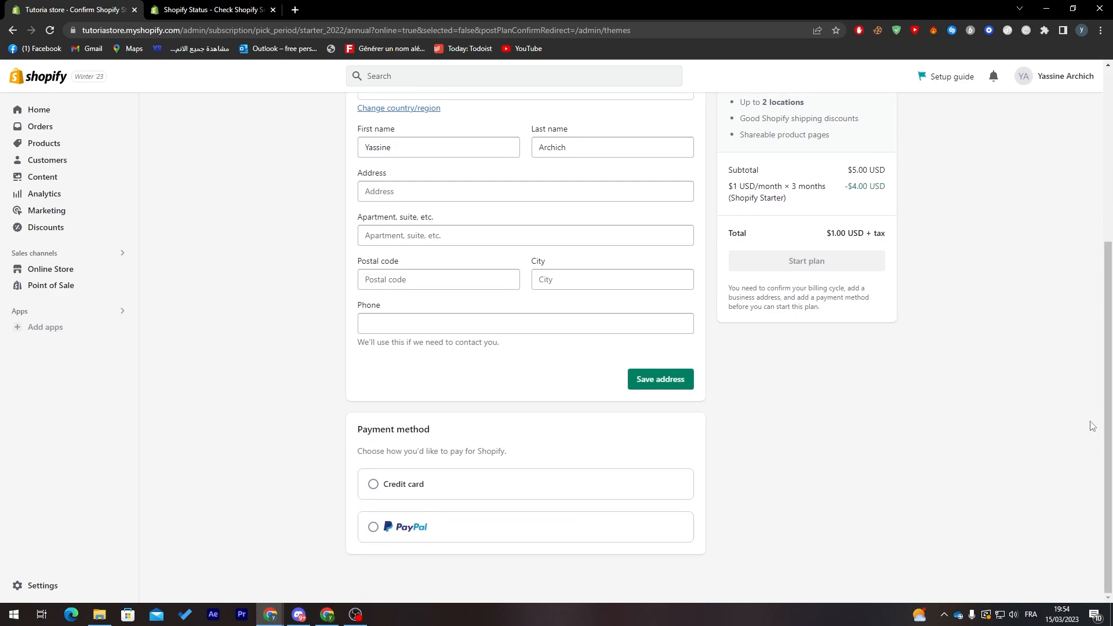
{"action": "left_click", "coordinate": [374, 485]}
{"action": "scroll", "coordinate": [1037, 331], "scroll_direction": "down", "scroll_amount": 5}
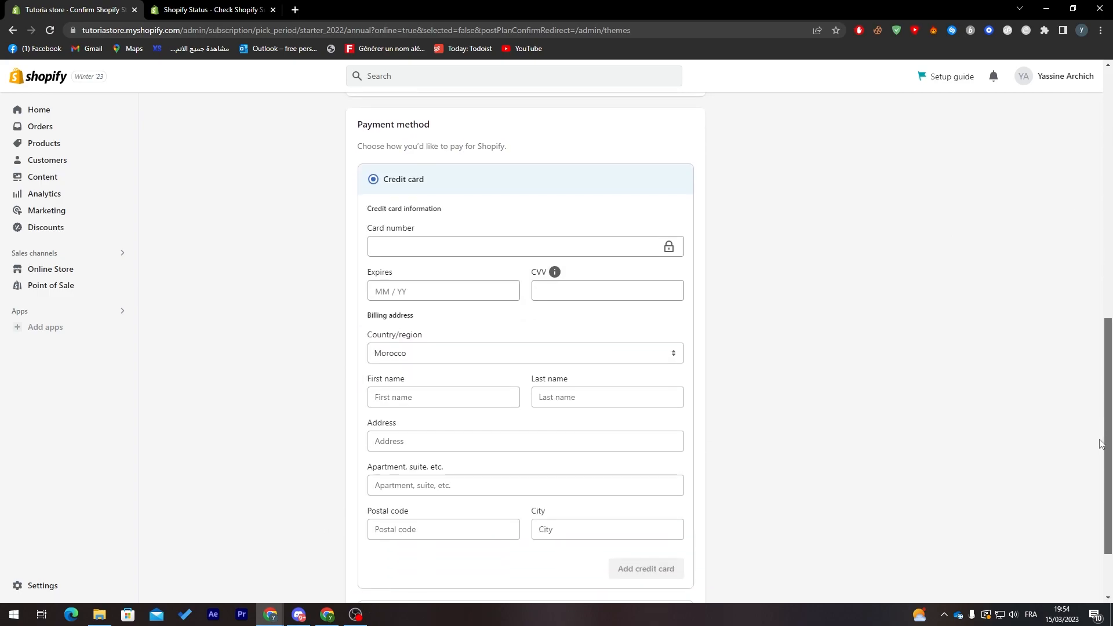
{"action": "left_click", "coordinate": [464, 247]}
{"action": "left_click", "coordinate": [376, 291]}
{"action": "left_click", "coordinate": [300, 359]}
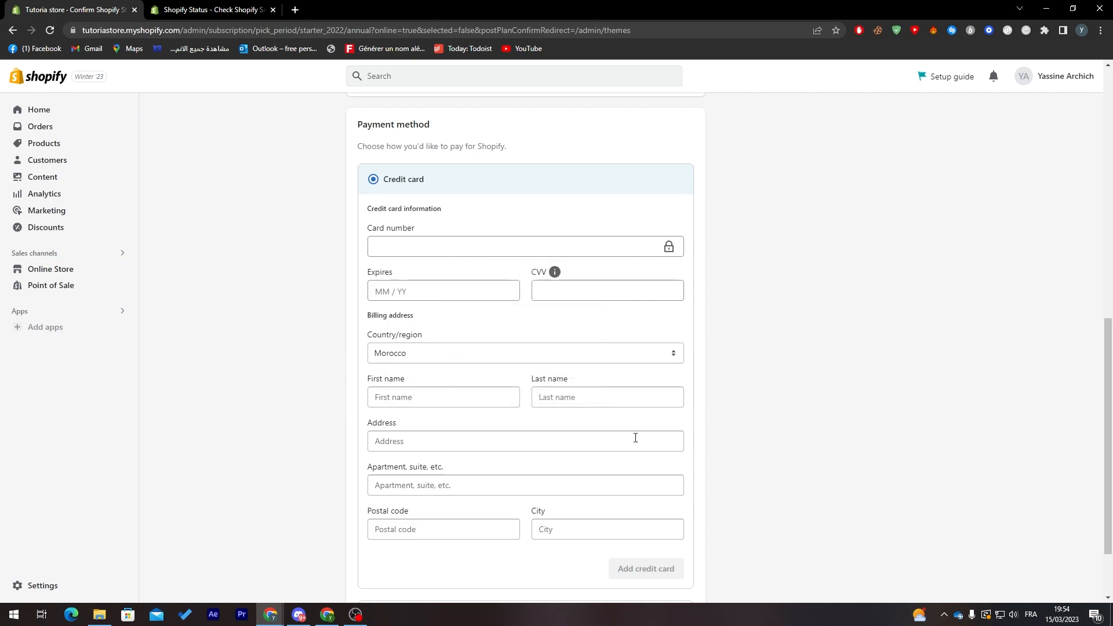
{"action": "scroll", "coordinate": [609, 435], "scroll_direction": "down", "scroll_amount": 2}
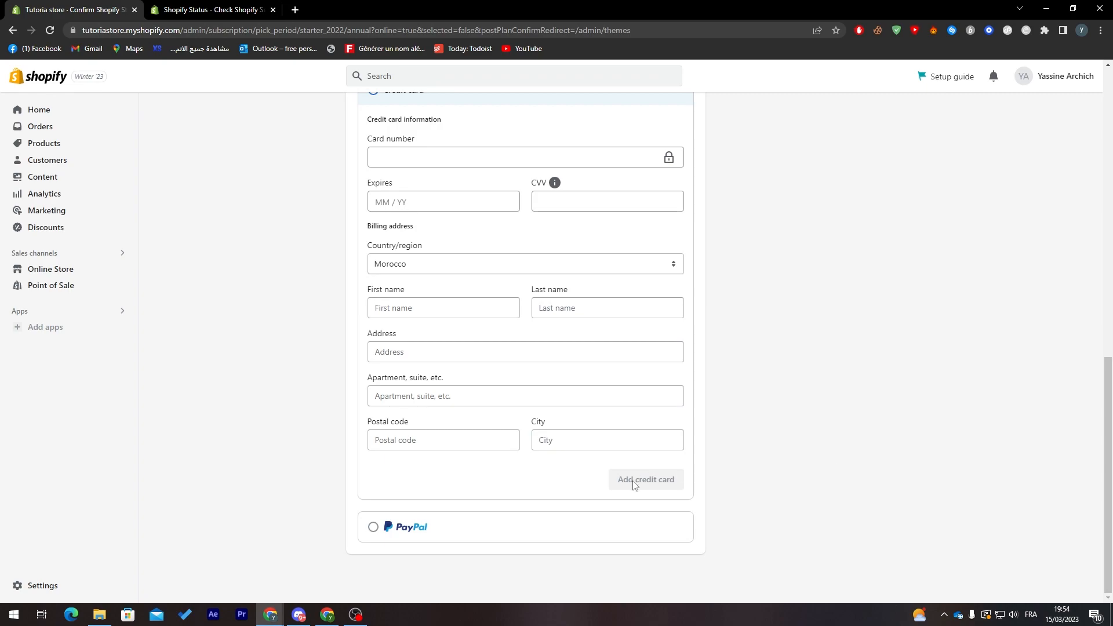
{"action": "left_click_drag", "start_coordinate": [1107, 487], "coordinate": [1107, 182]}
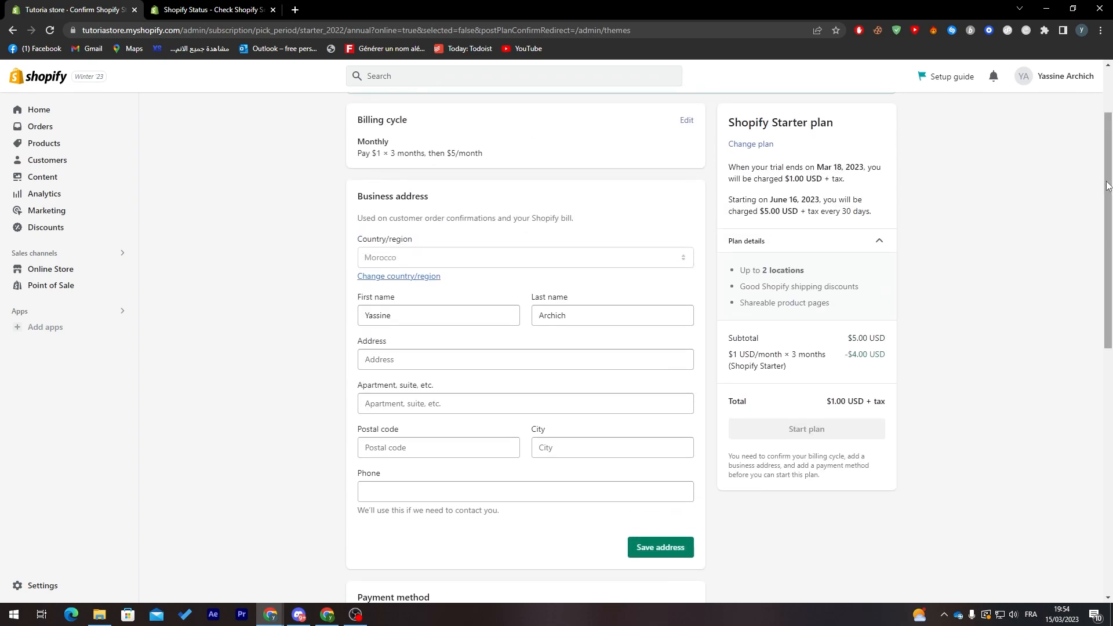